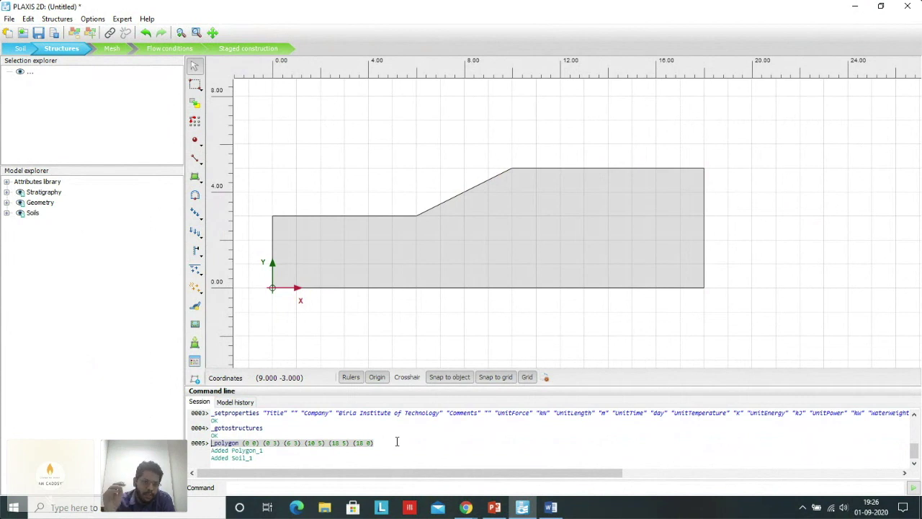
Step: Undo the creation of the existing soil polygon
click(400, 189)
key(ctrl+z)
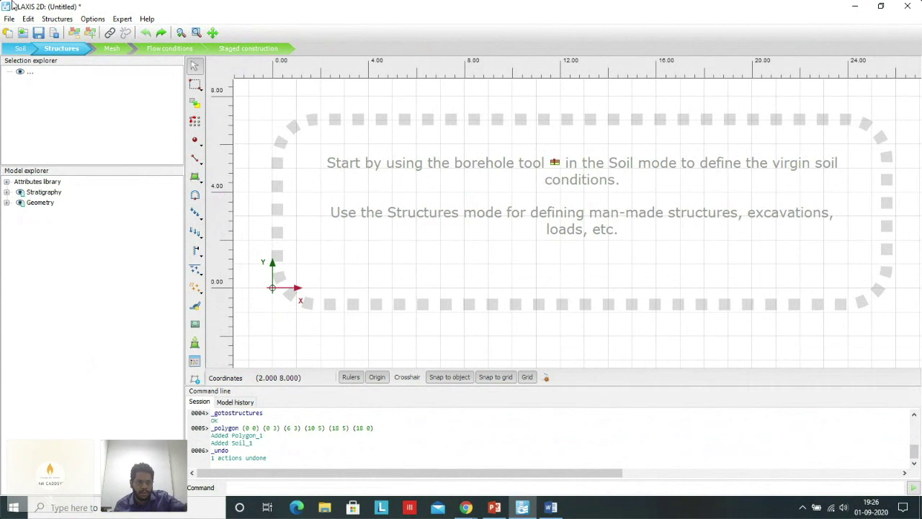
Step: Create a soil polygon from the coordinates copied from the Word document: (0 0) (0 25) (30 25) (46 50) (100 50) (100 0)
click(195, 177)
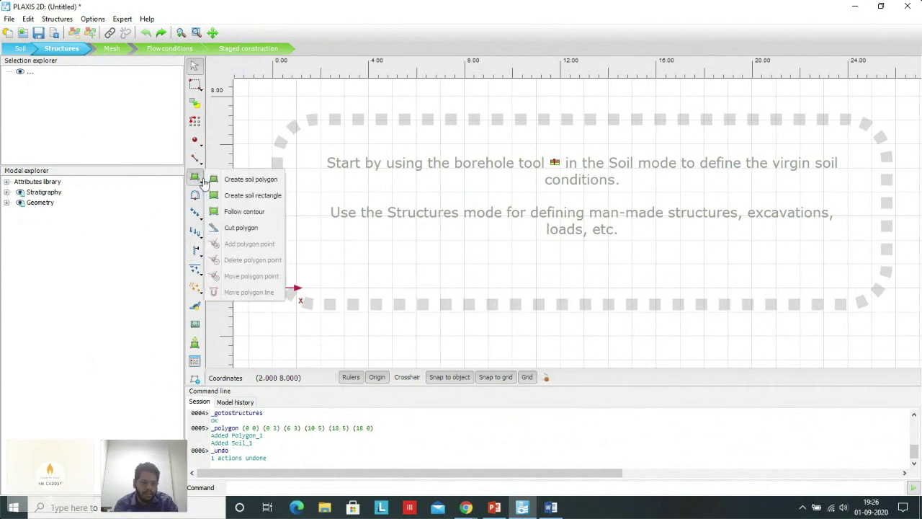
click(248, 180)
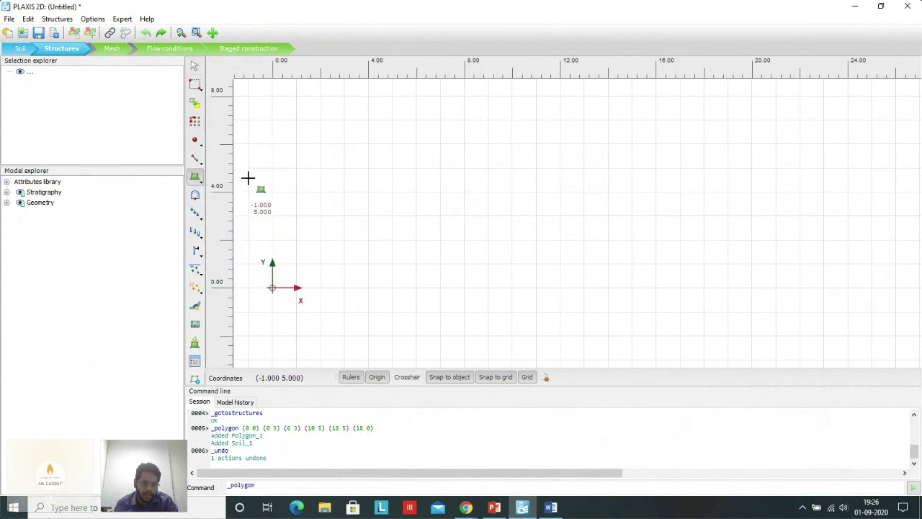
click(231, 487)
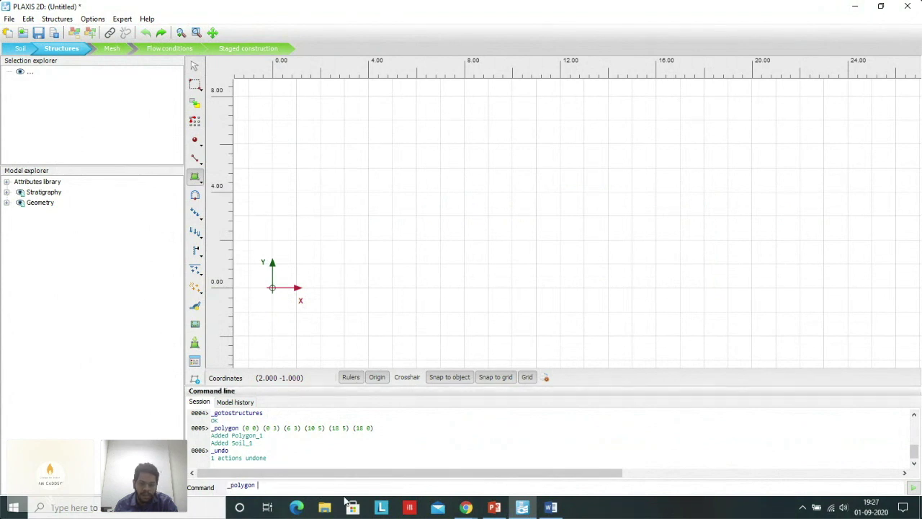
click(550, 508)
drag(475, 180, 261, 179)
key(ctrl+c)
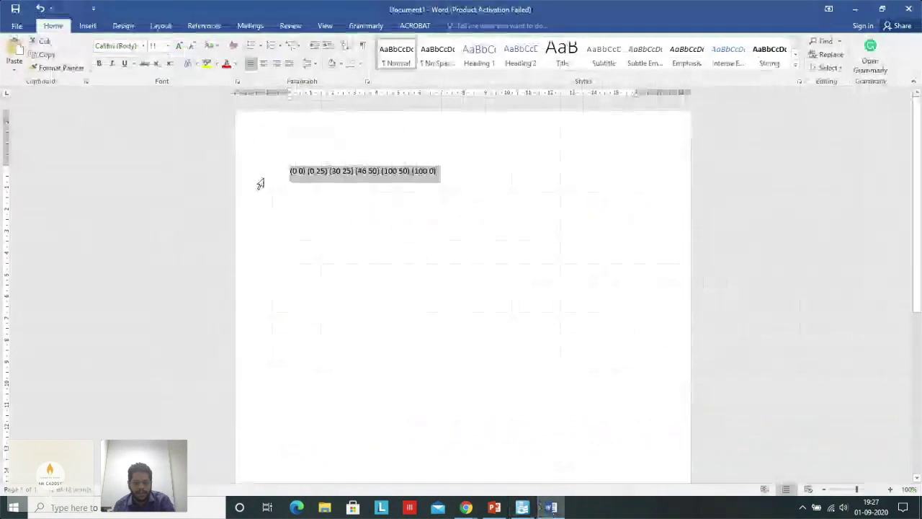
click(550, 508)
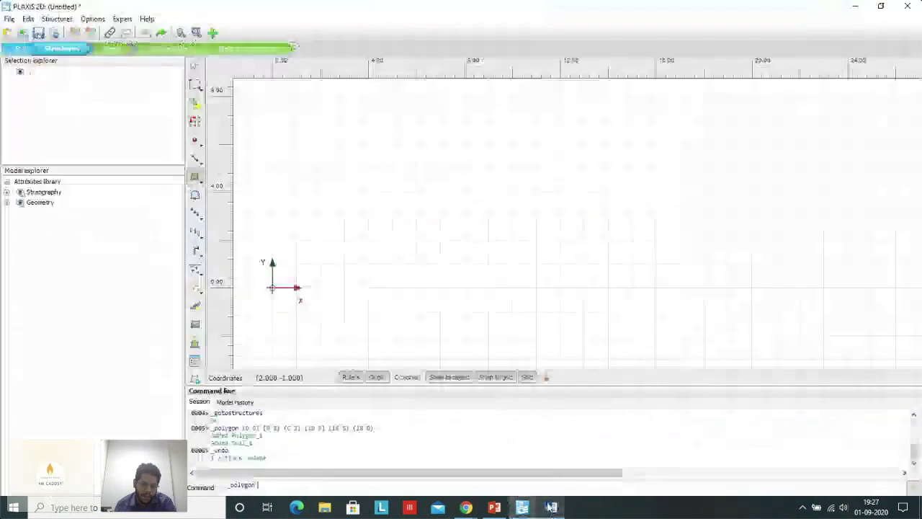
key(ctrl+v)
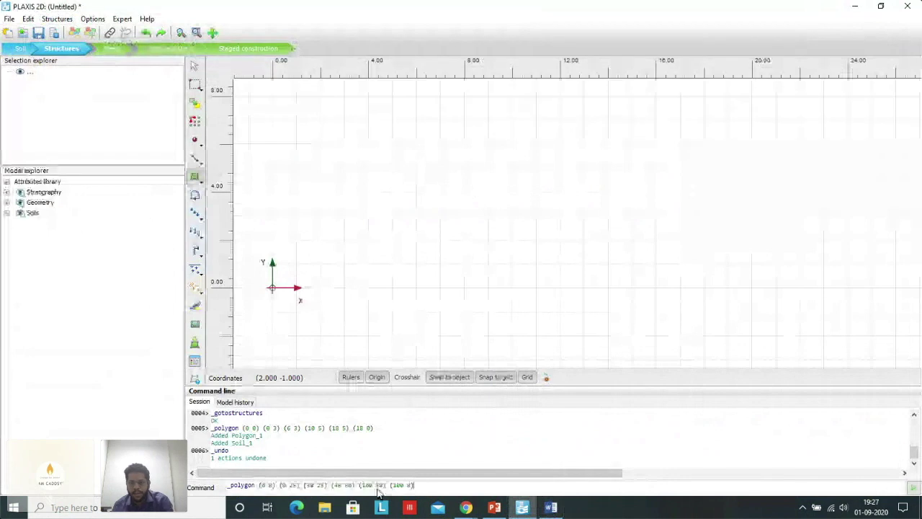
key(Return)
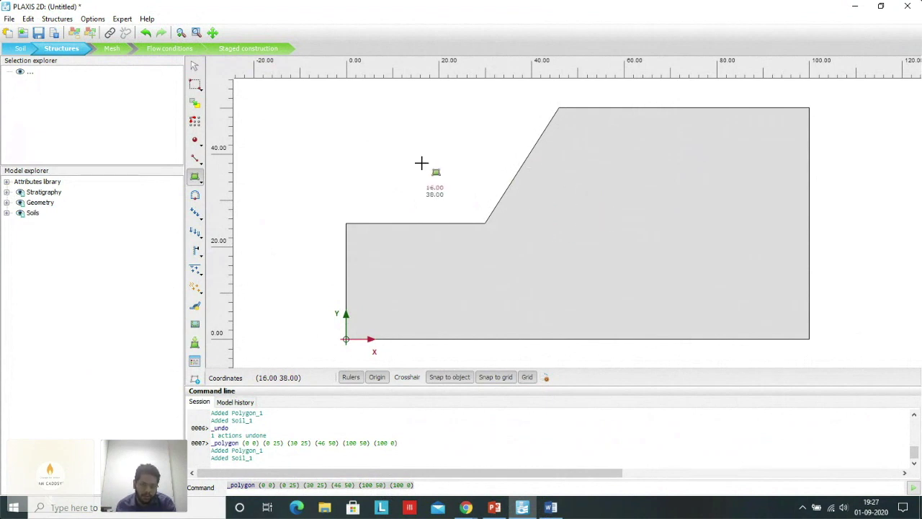
Step: Create a new soil and interfaces material set and name it Rockmass
click(194, 362)
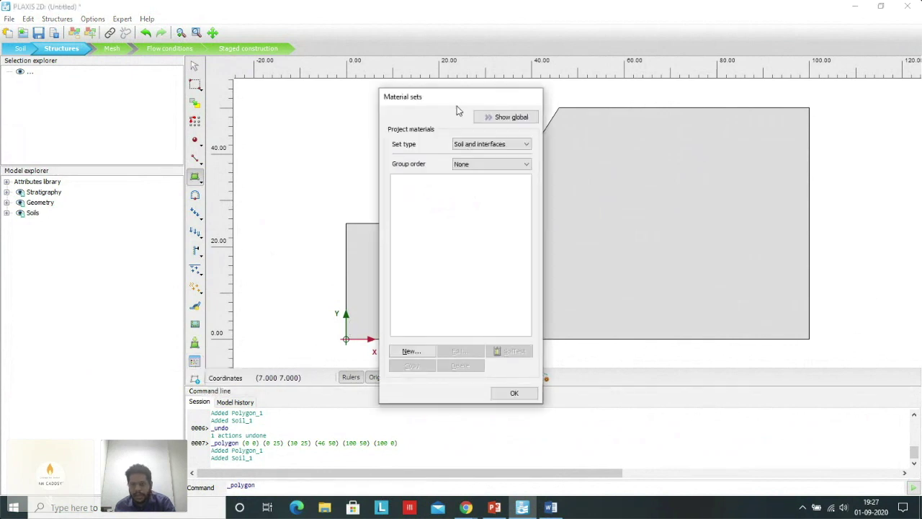
drag(448, 102, 385, 84)
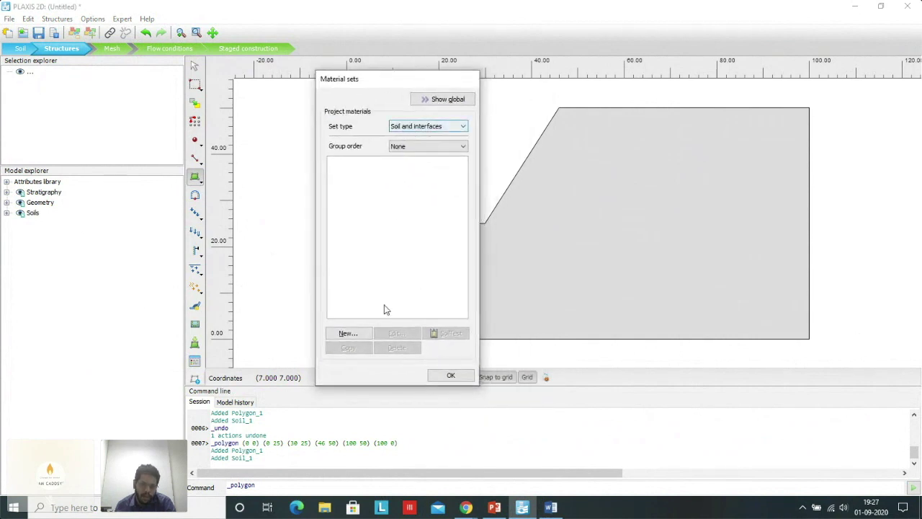
click(346, 333)
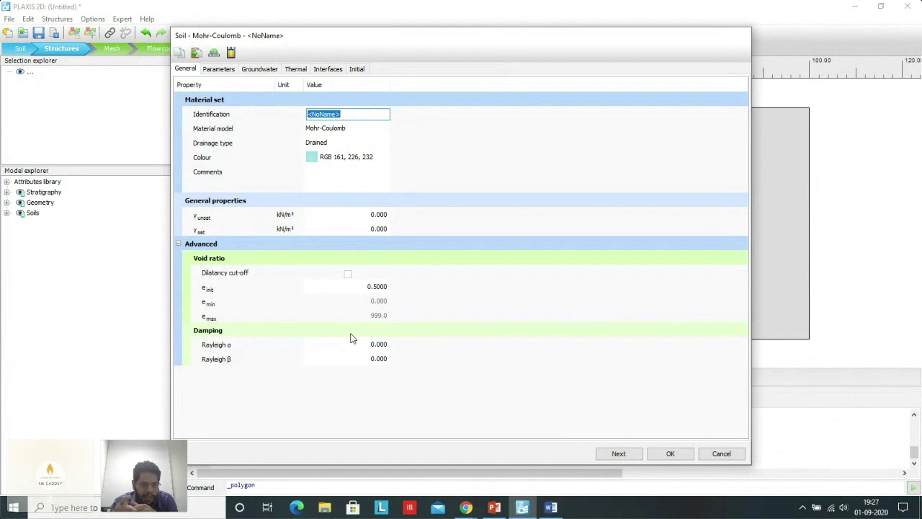
text(Rockmass)
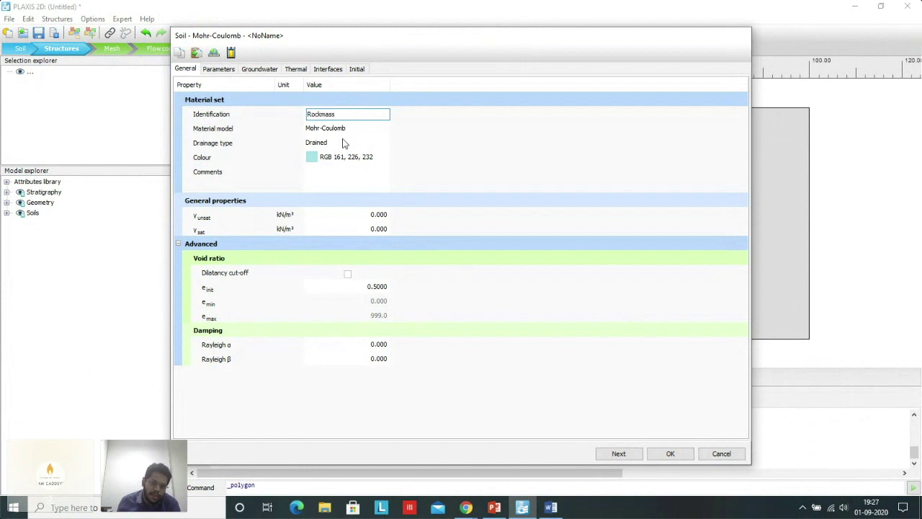
Step: Set the Rockmass material model to Jointed rock and its drainage type to Non-porous
click(354, 132)
click(354, 132)
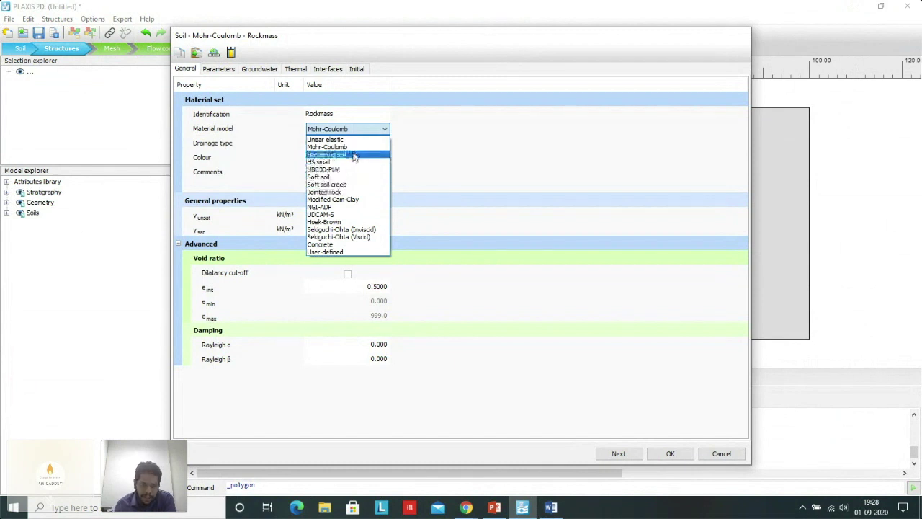
click(351, 192)
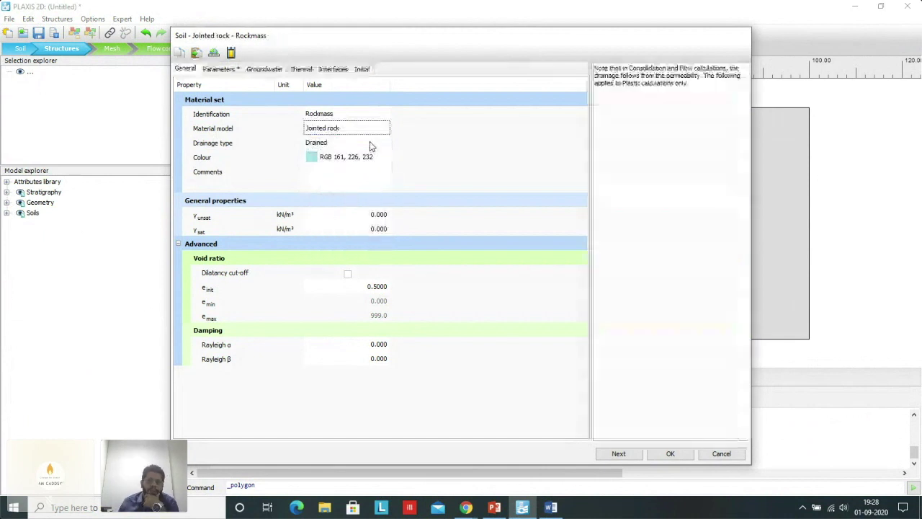
click(370, 142)
click(371, 162)
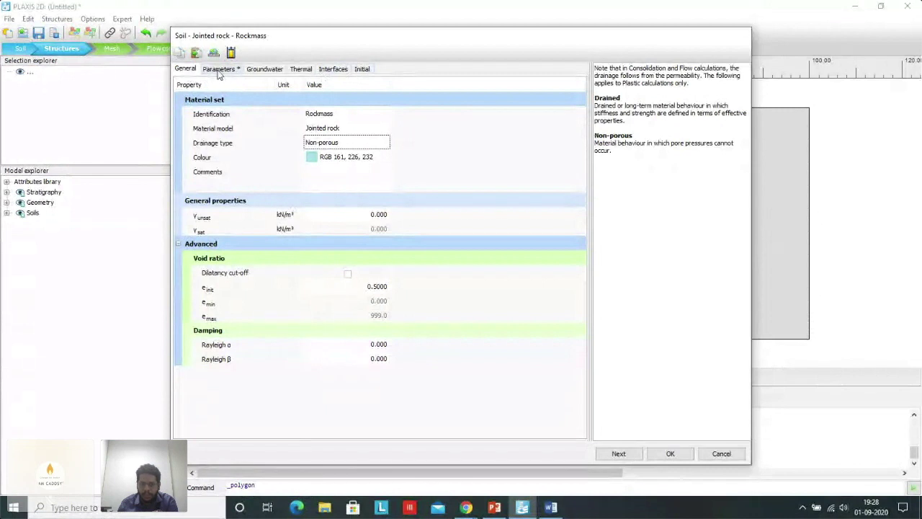
Step: Set the unsaturated unit weight to 20 kN/m³ and open the material's stiffness and strength parameters
click(373, 218)
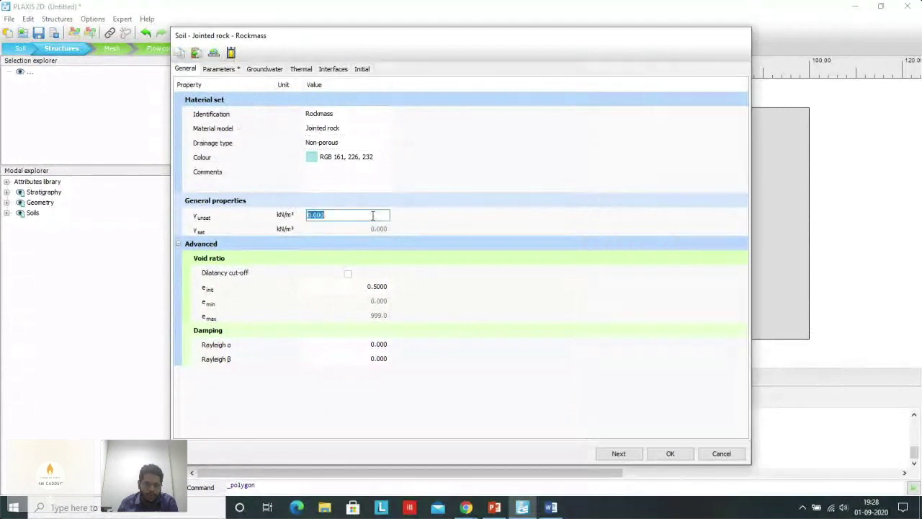
text(20)
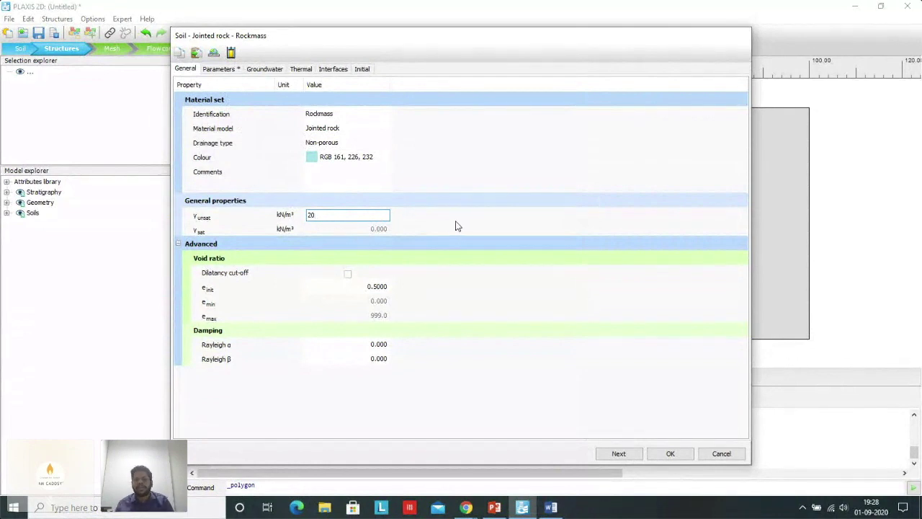
key(Return)
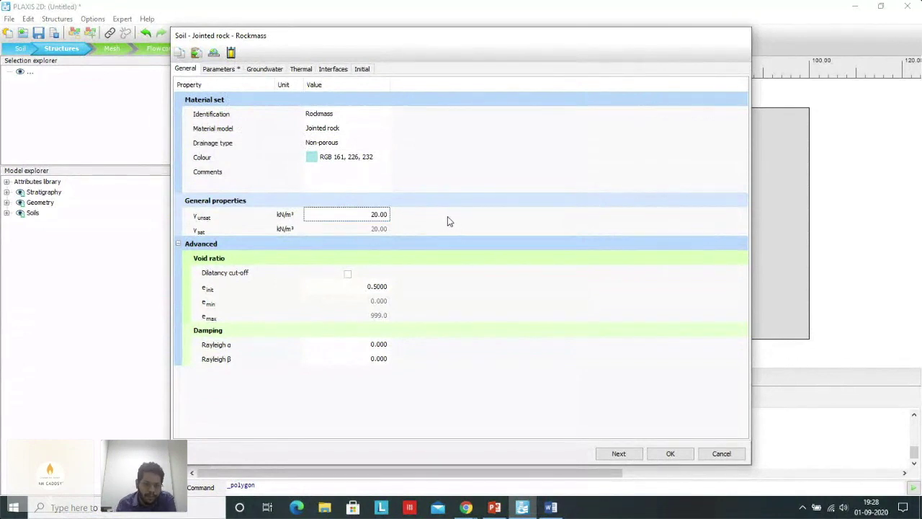
click(221, 70)
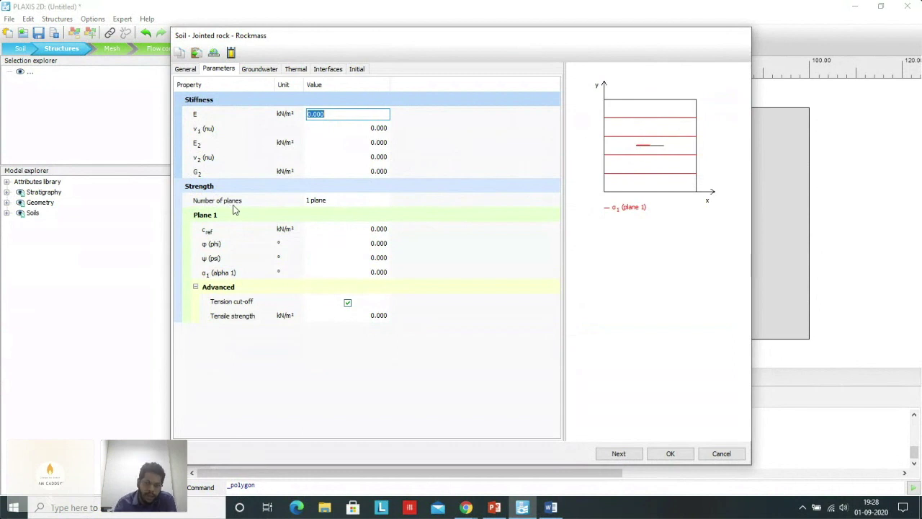
Step: Try 2 planes and 3 planes as the number of joint planes, and return the setting to 1 plane
click(361, 202)
click(361, 201)
click(348, 218)
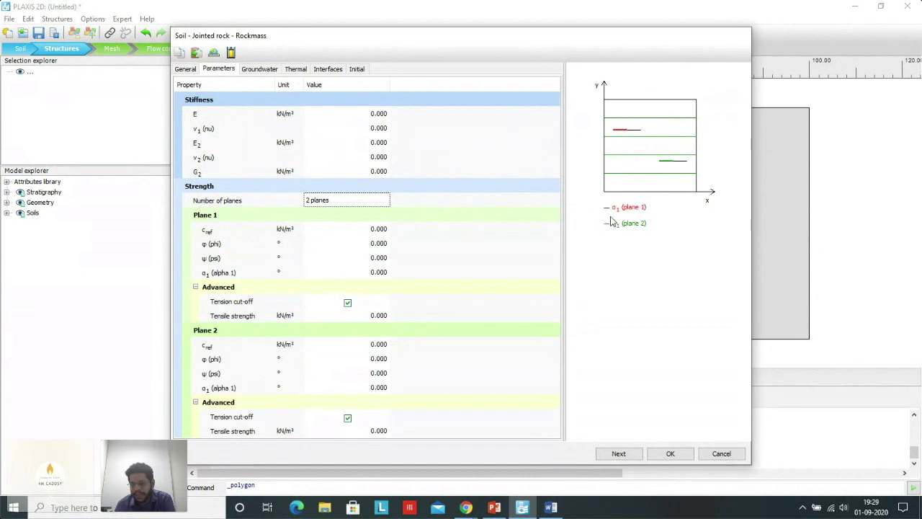
click(383, 202)
click(382, 205)
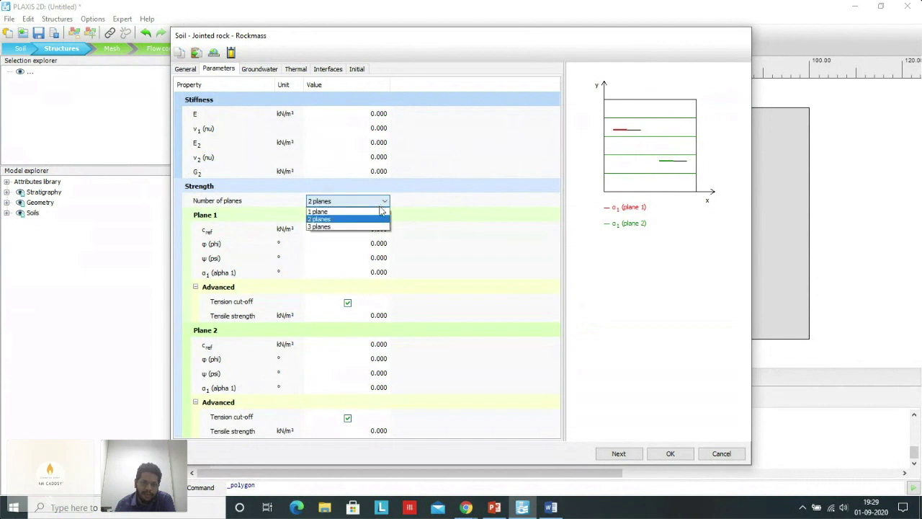
click(351, 225)
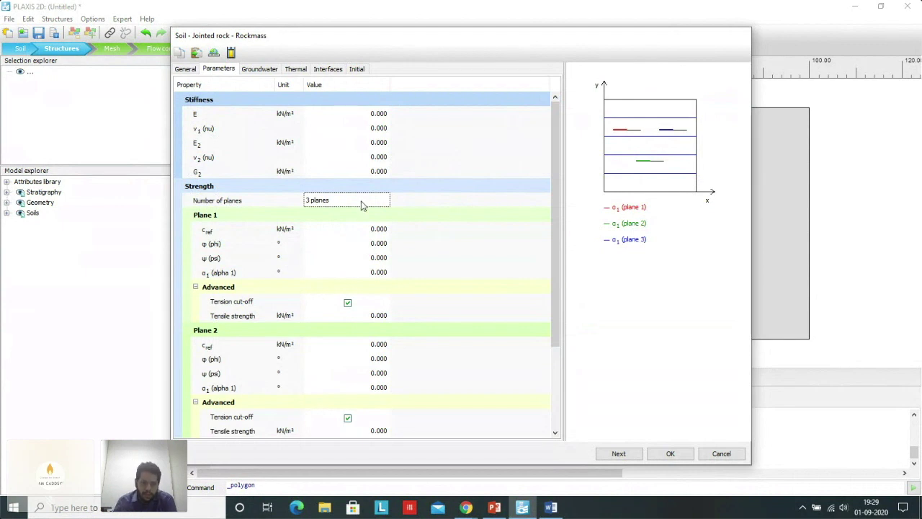
click(362, 206)
click(369, 202)
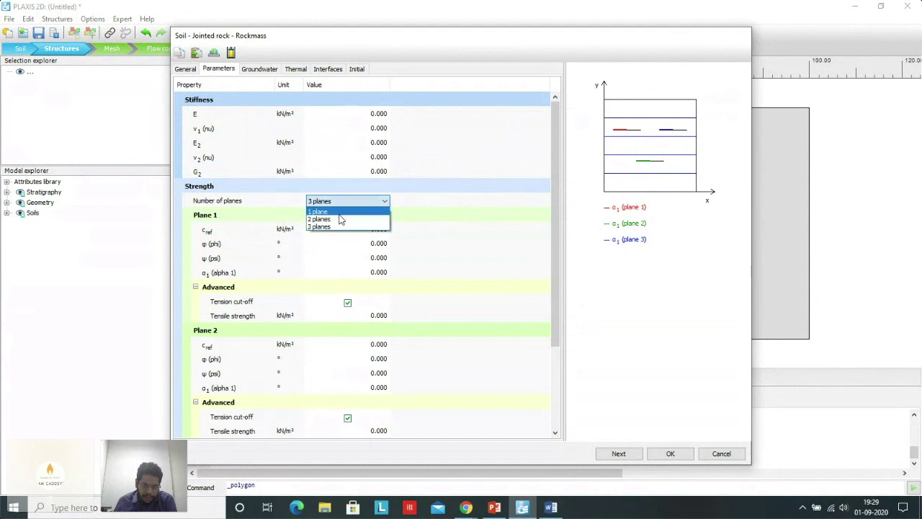
click(340, 216)
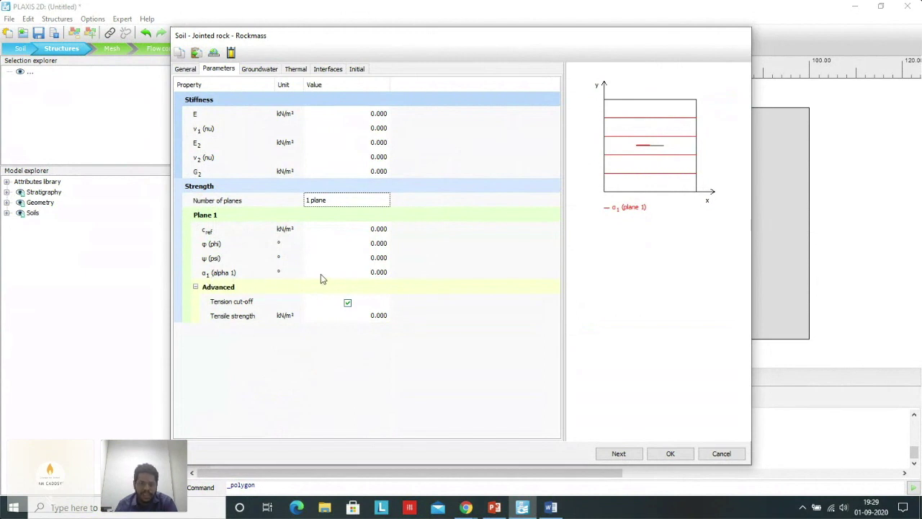
Step: Try alpha 1 angles of 30° and 45° for Plane 1 to compare the joint orientation in the preview
click(369, 273)
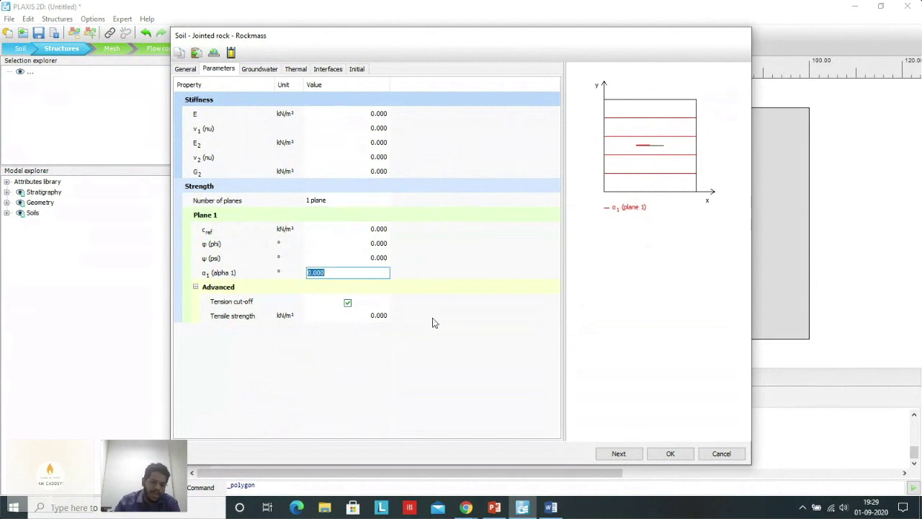
text(30)
key(Return)
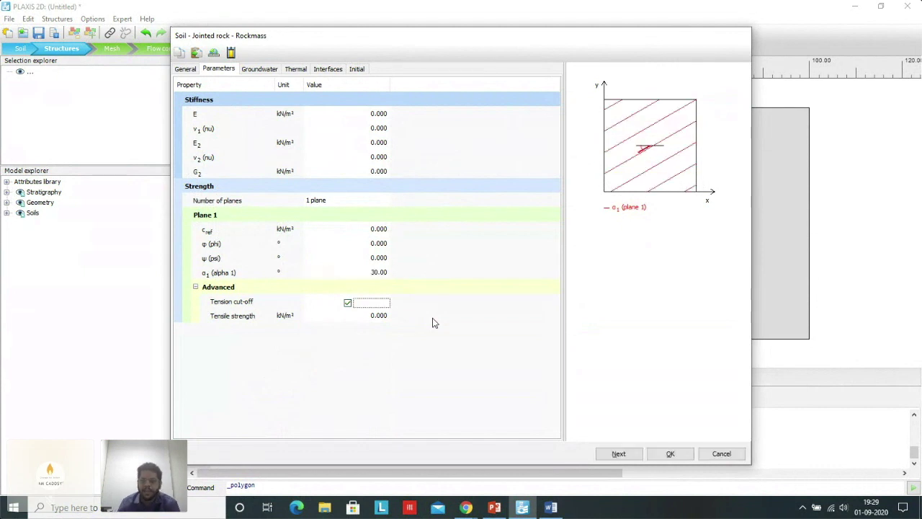
click(450, 295)
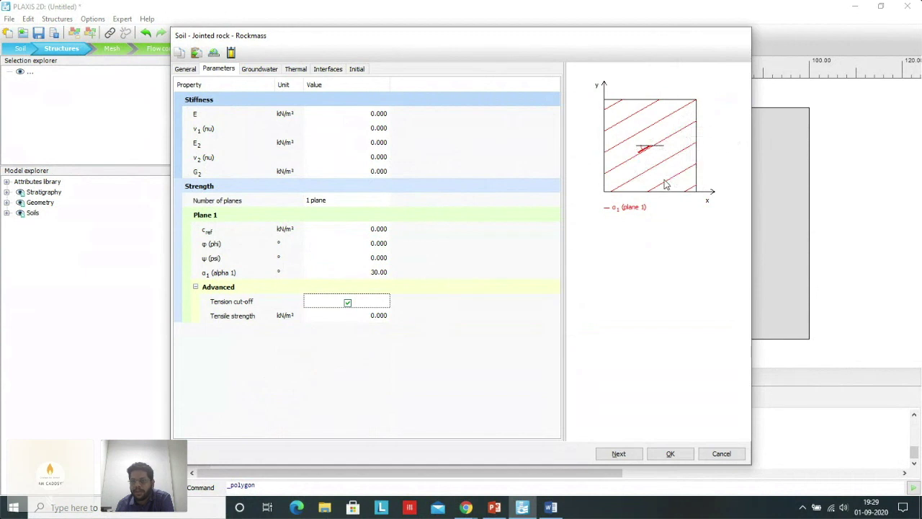
click(384, 273)
text(45)
key(Return)
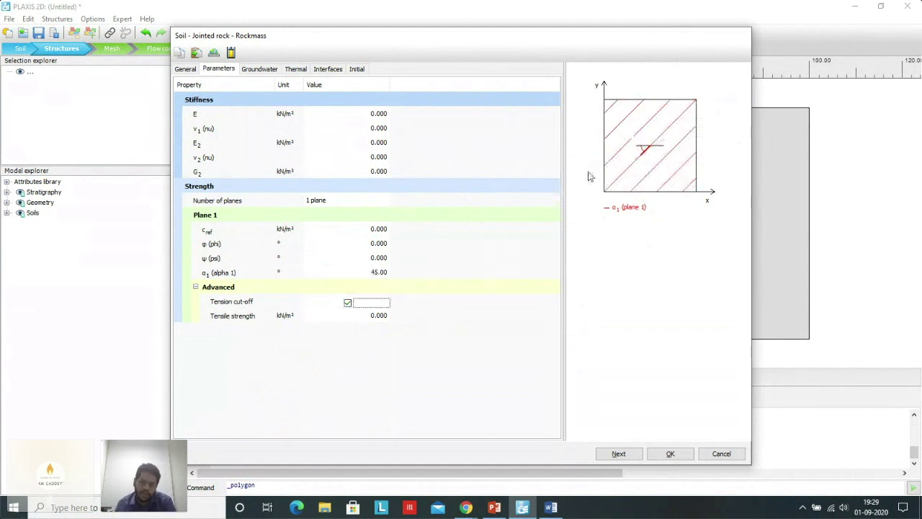
Step: Set the alpha 1 angle of Plane 1 to 125°
click(377, 273)
text(125)
key(Return)
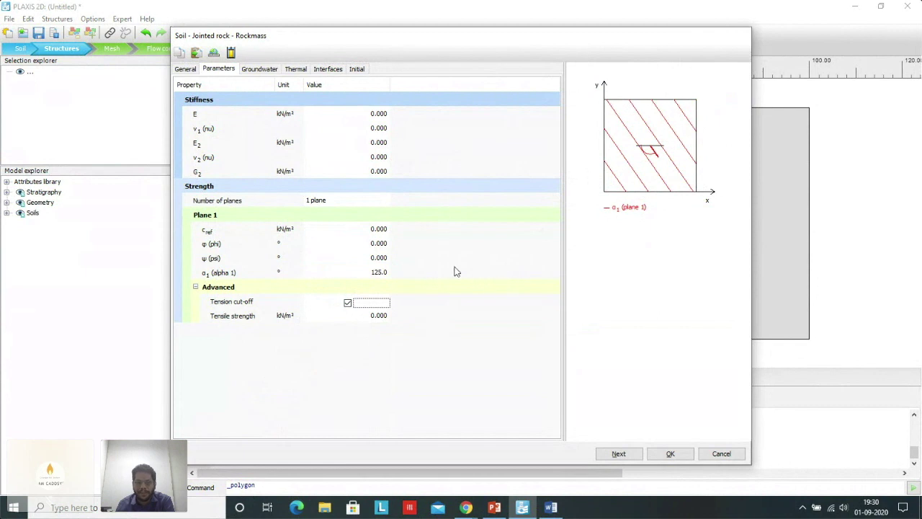
Step: Try 2 planes with an alpha 1 angle of 30° for Plane 2, and return the number of planes to 1
click(372, 205)
click(371, 205)
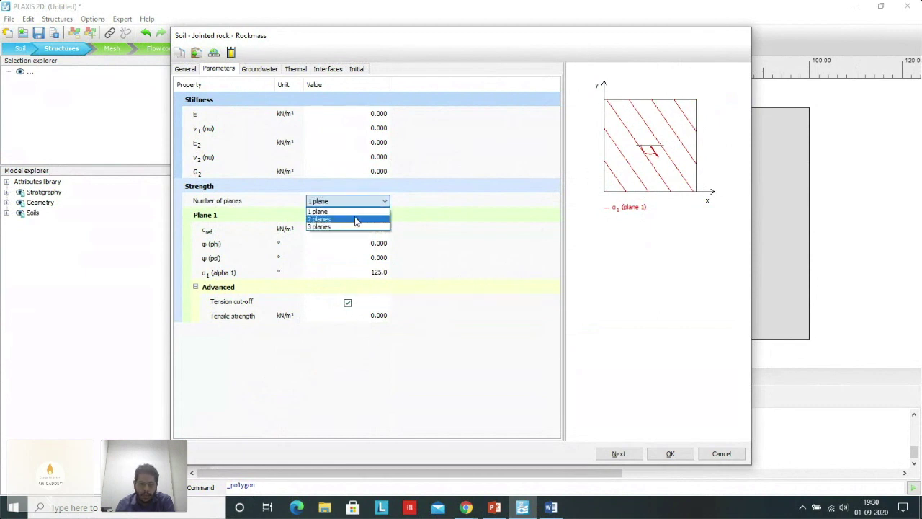
click(355, 219)
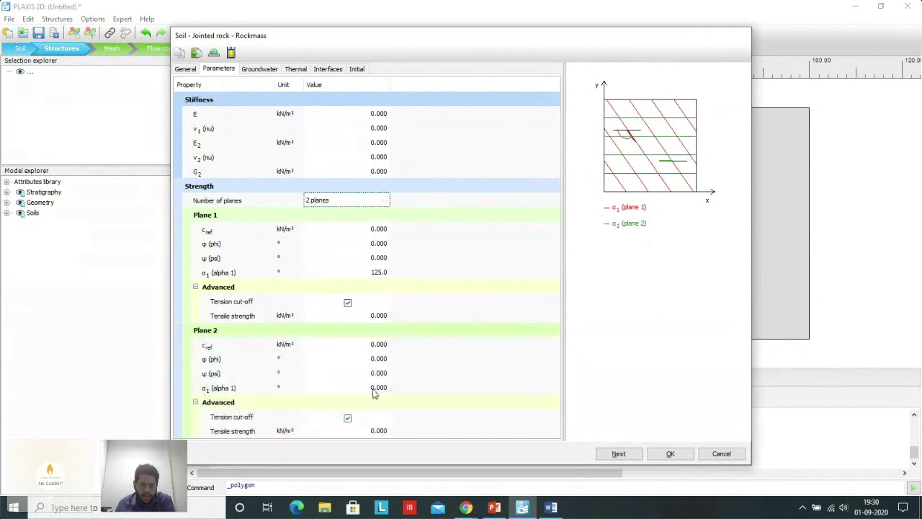
click(375, 389)
text(30)
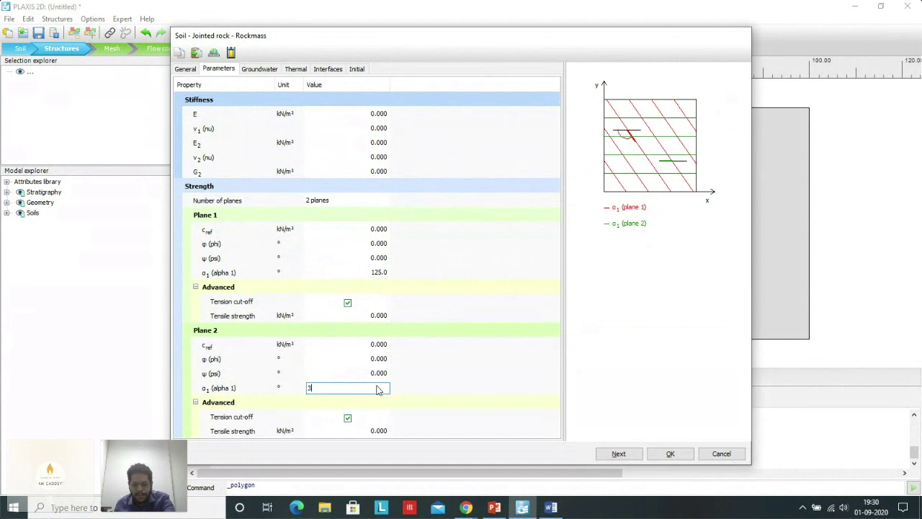
key(Return)
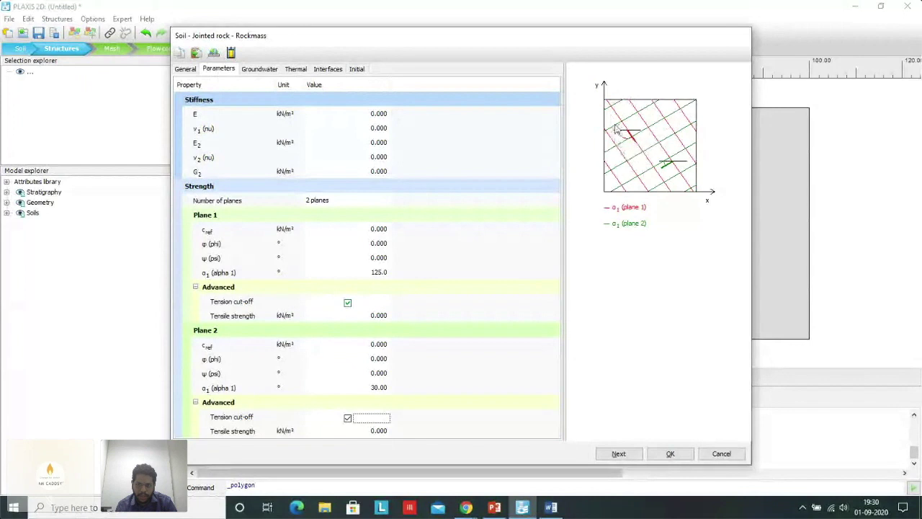
click(370, 200)
click(350, 211)
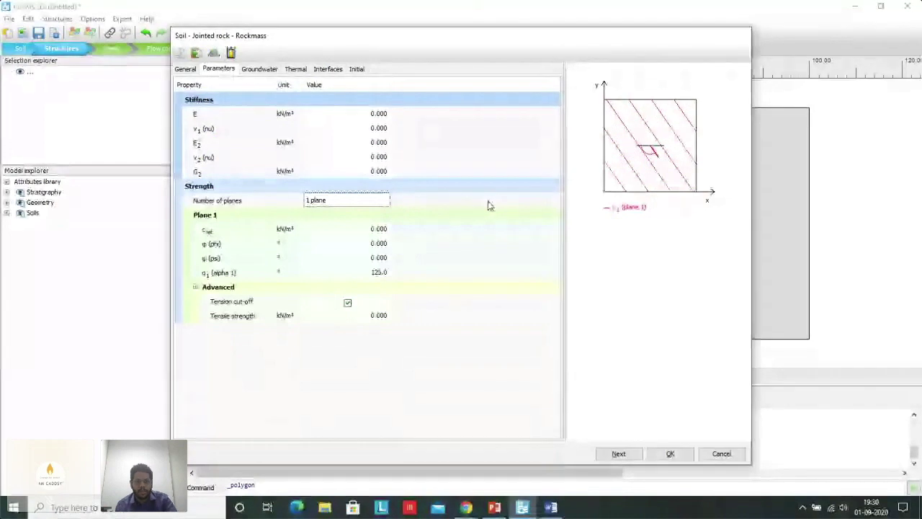
Step: Set the Rockmass stiffness values E to 20000 kN/m², nu 1 to 0.3 and E2 to 20000 kN/m²
click(382, 113)
text(2000)
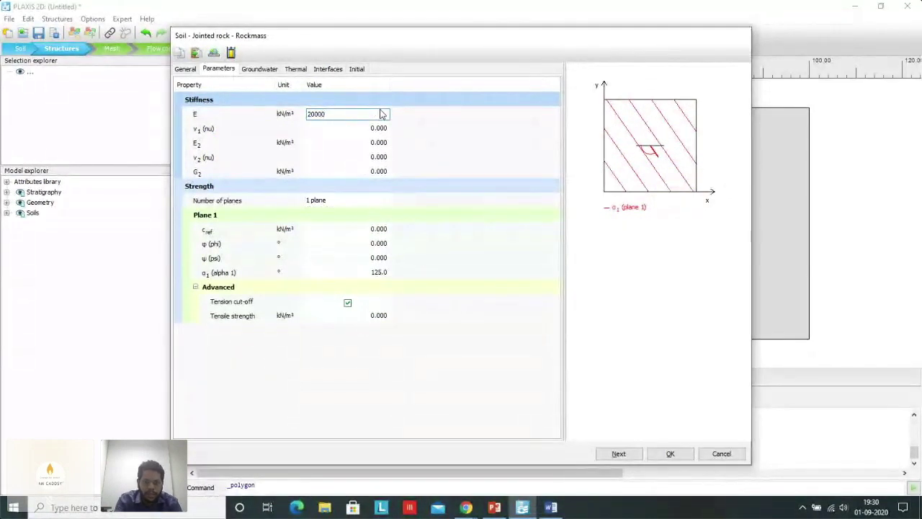
key(Return)
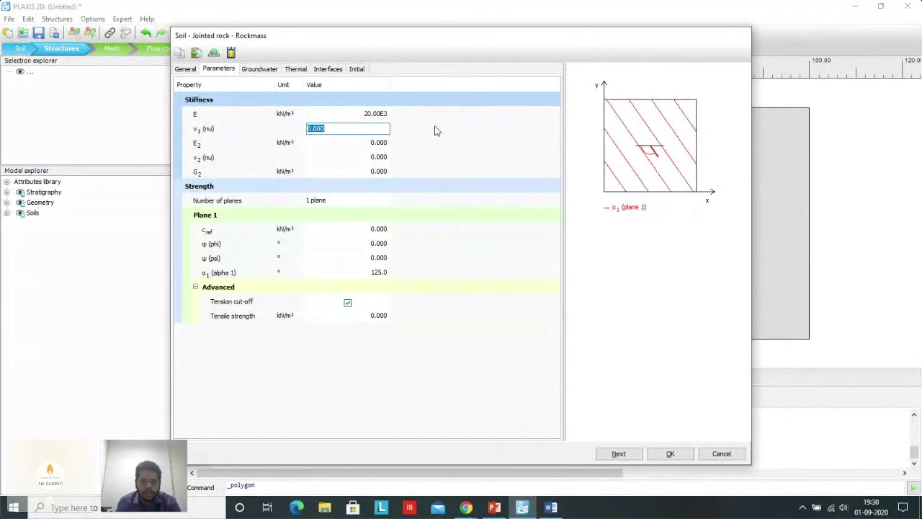
text(0.3)
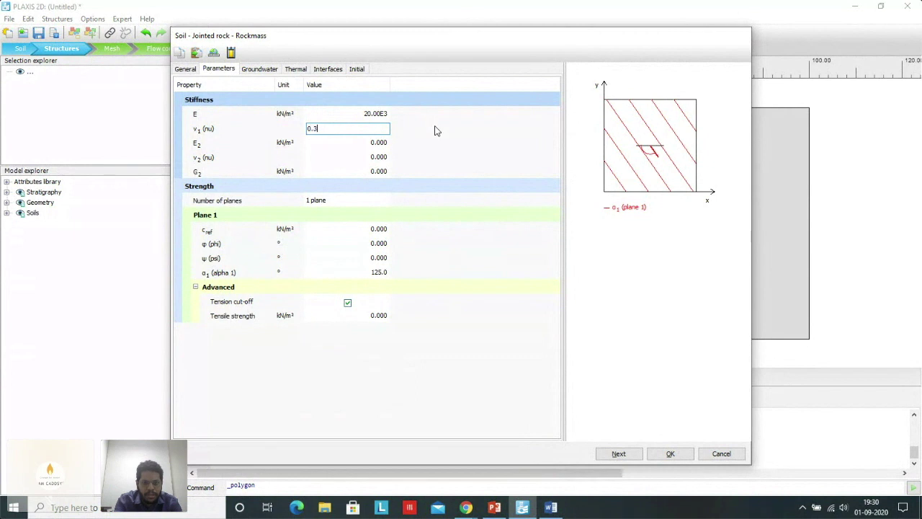
key(Return)
text(200)
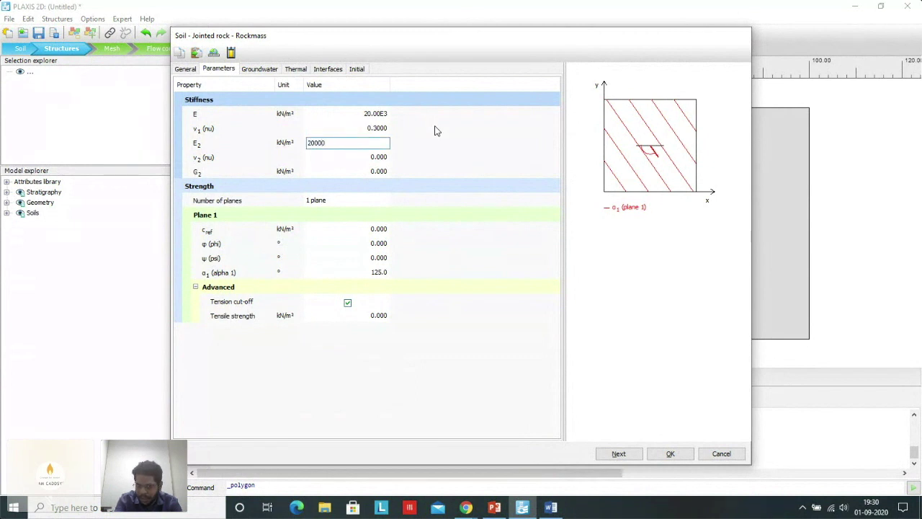
key(Return)
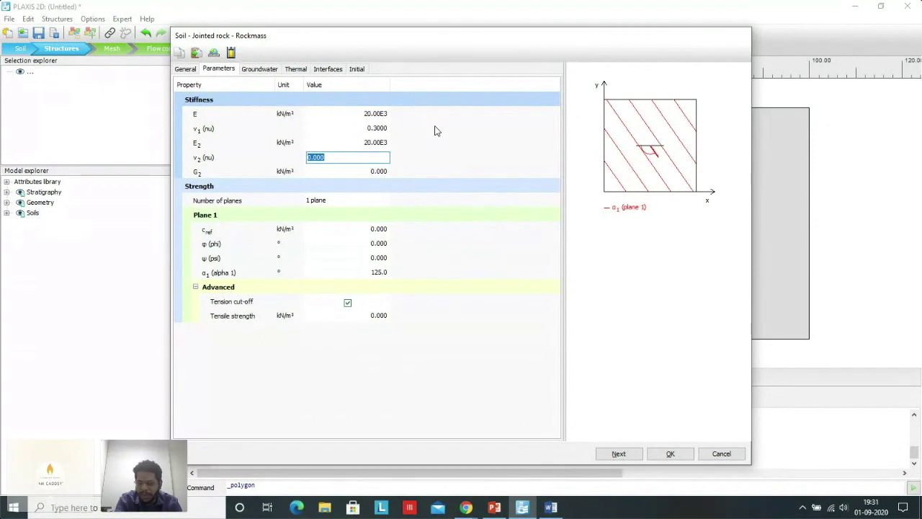
text(20e)
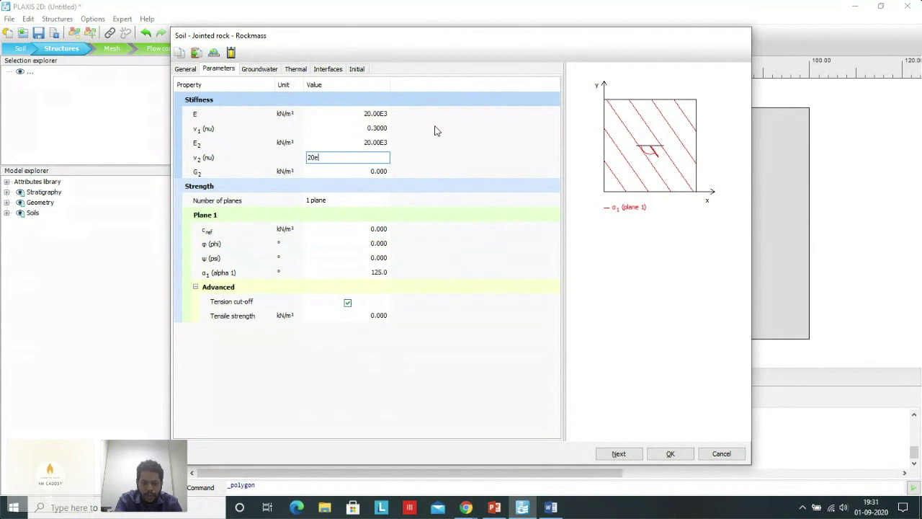
text(3)
key(Tab)
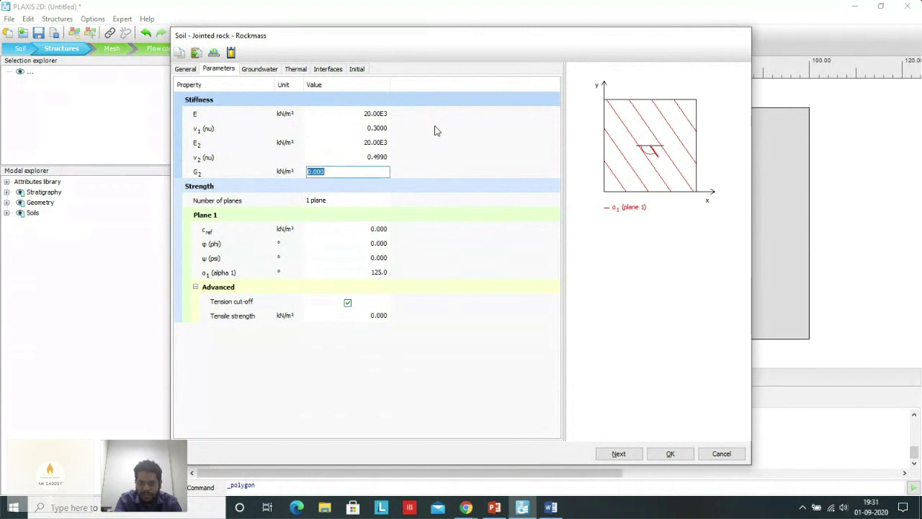
Step: Set the second Poisson's ratio nu 2 to 0.3 and the shear modulus G2 to 7962 kN/m²
key(shift+Tab)
text(0.3)
key(Tab)
text(7)
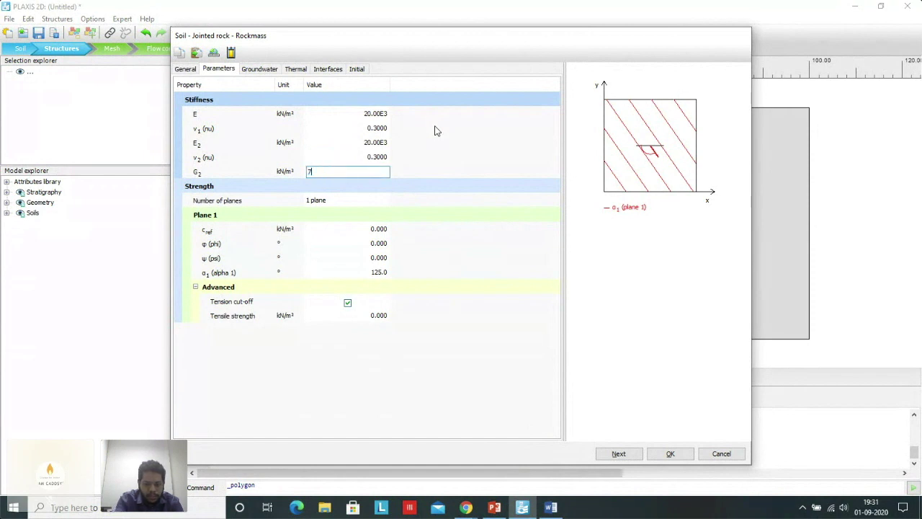
text(962)
key(Tab)
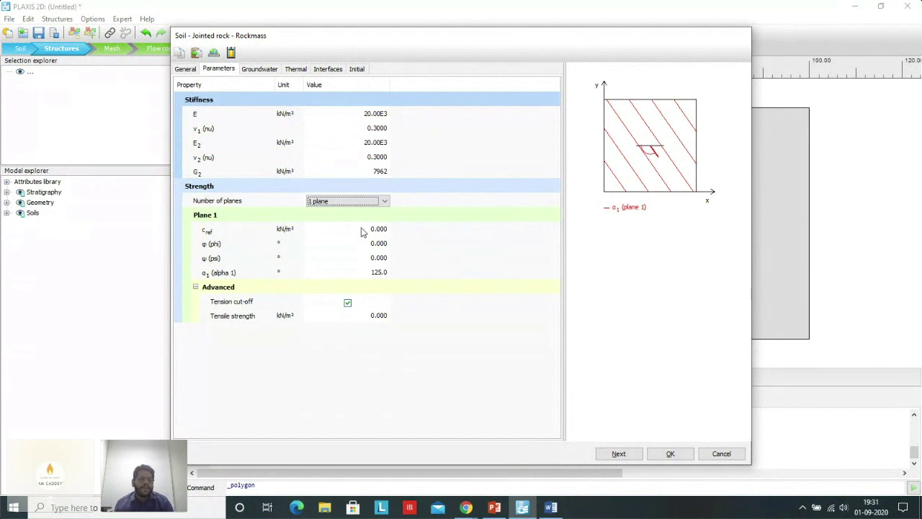
Step: Set Plane 1's cohesion c_ref to 100 kN/m², its friction angle phi to 30° and its alpha 1 angle to 30°
click(364, 232)
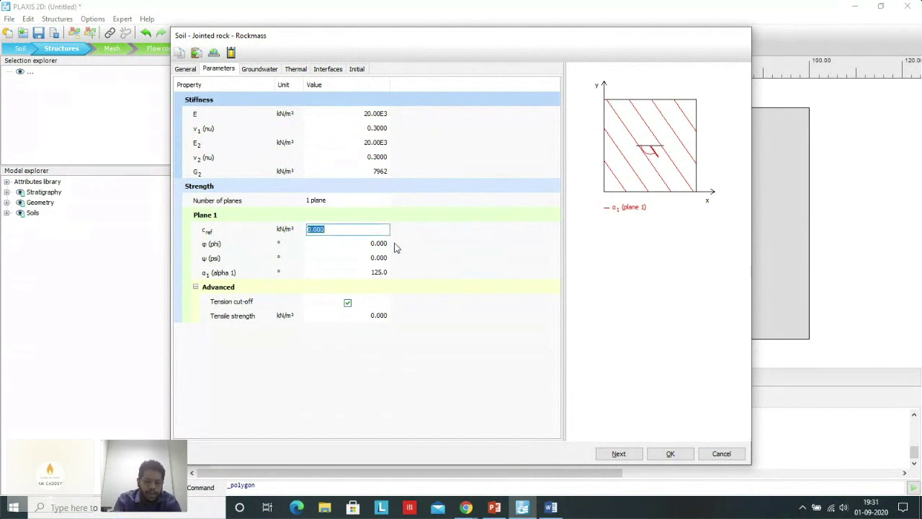
text(100)
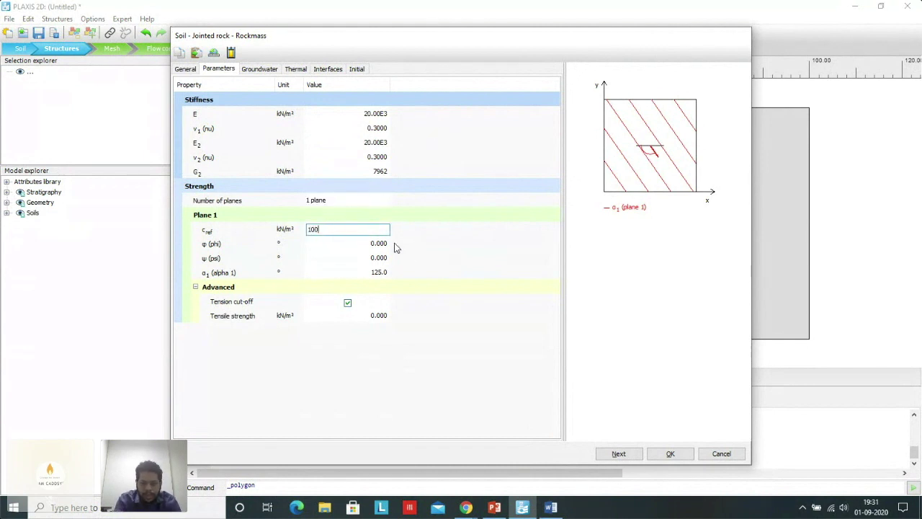
key(Tab)
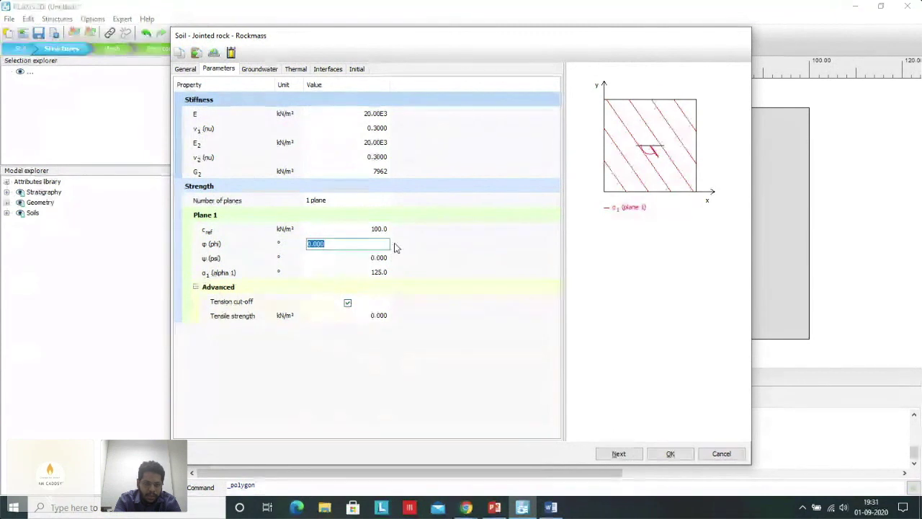
text(30)
key(Tab)
key(Tab)
text(30)
key(Tab)
Step: Set the friction angle phi of Plane 1 to 20° and save the Rockmass material set
click(376, 243)
text(20)
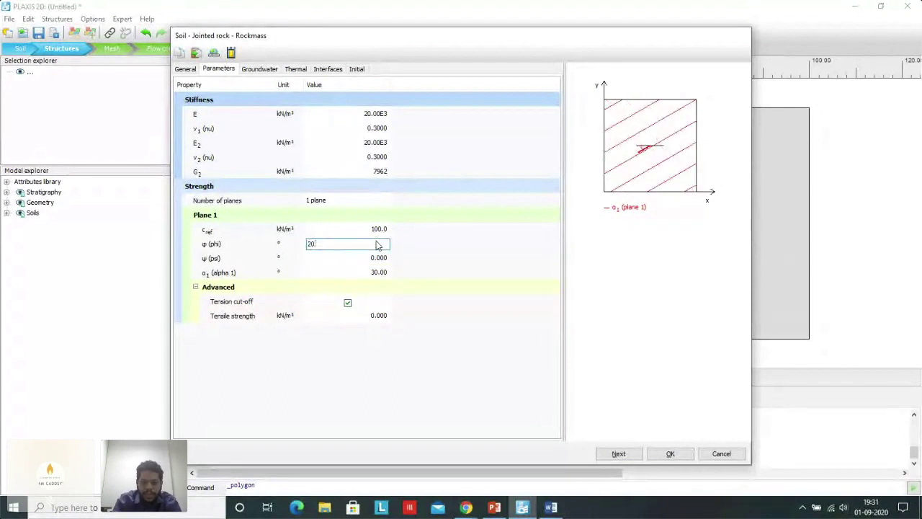
key(Tab)
key(Tab)
key(Return)
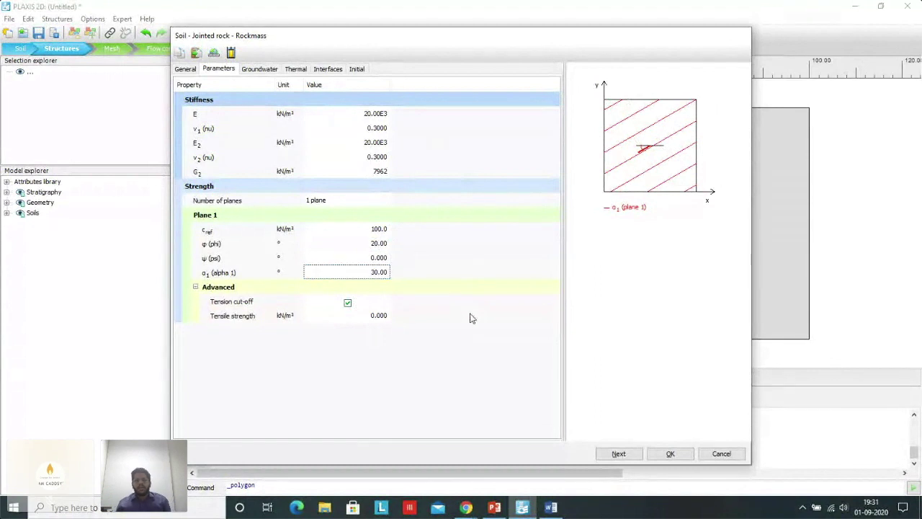
click(667, 453)
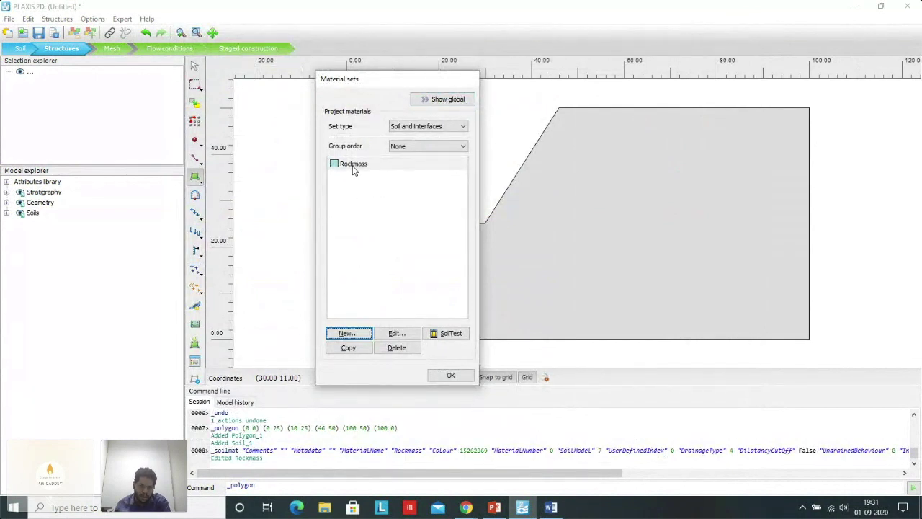
Step: Reopen the Rockmass material set to review its stiffness and strength parameters, and close it again
click(396, 333)
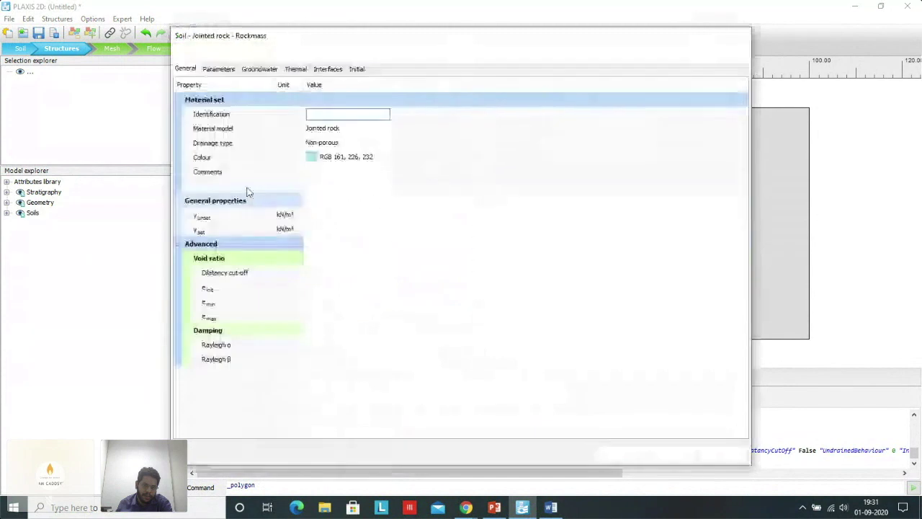
click(220, 69)
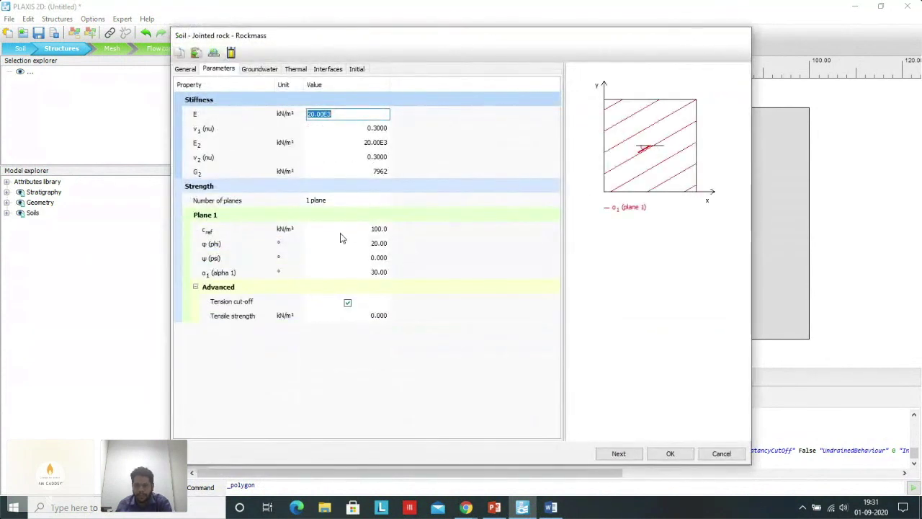
click(671, 455)
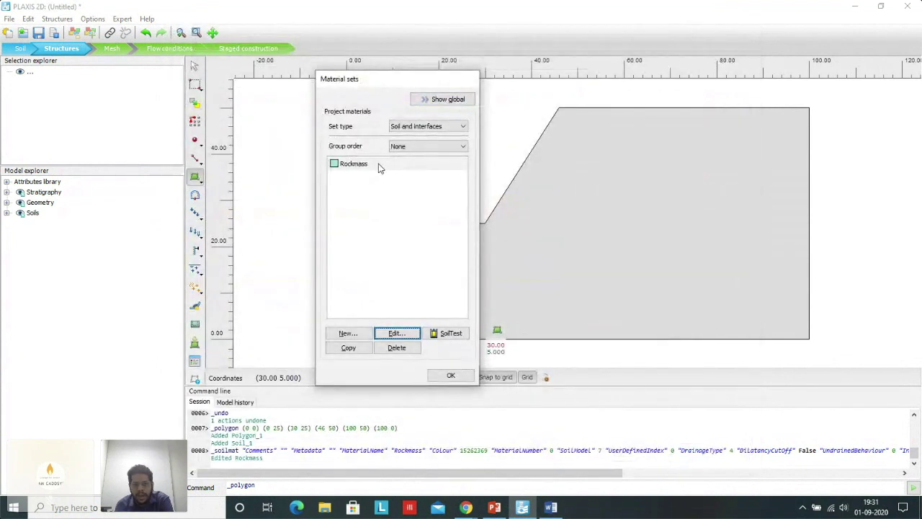
Step: Assign the Rockmass material to the slope's soil polygon and close the material sets
click(379, 166)
drag(376, 168, 613, 181)
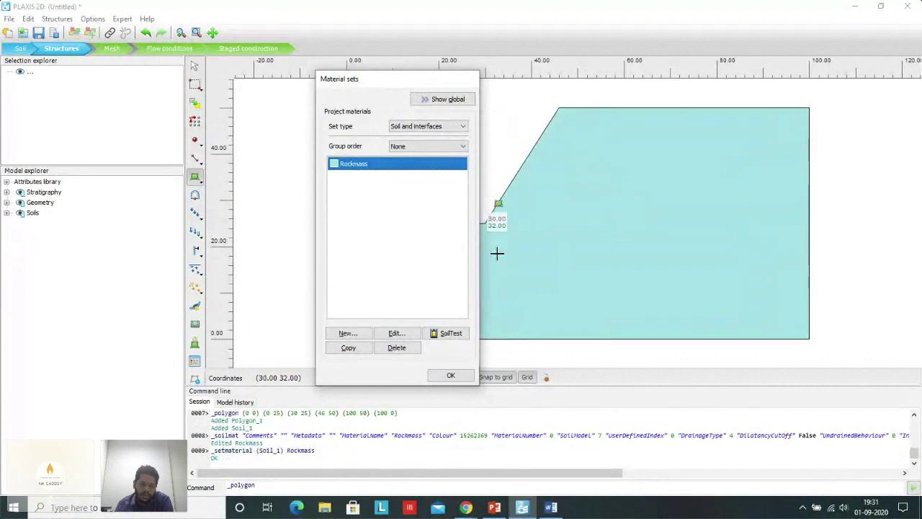
click(451, 375)
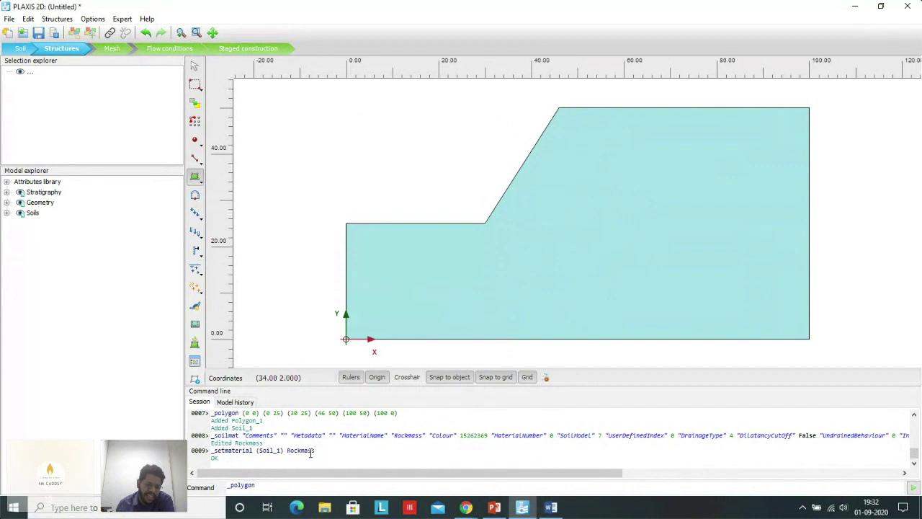
drag(321, 451, 206, 452)
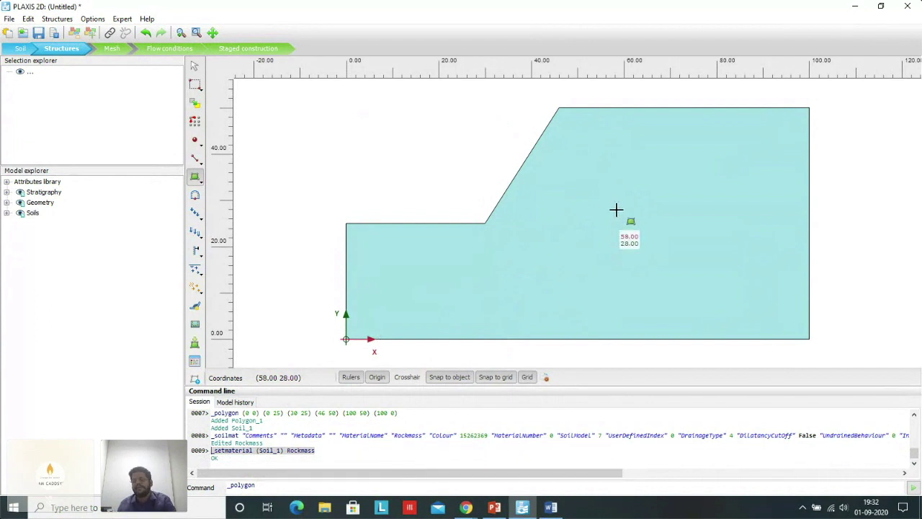
click(343, 451)
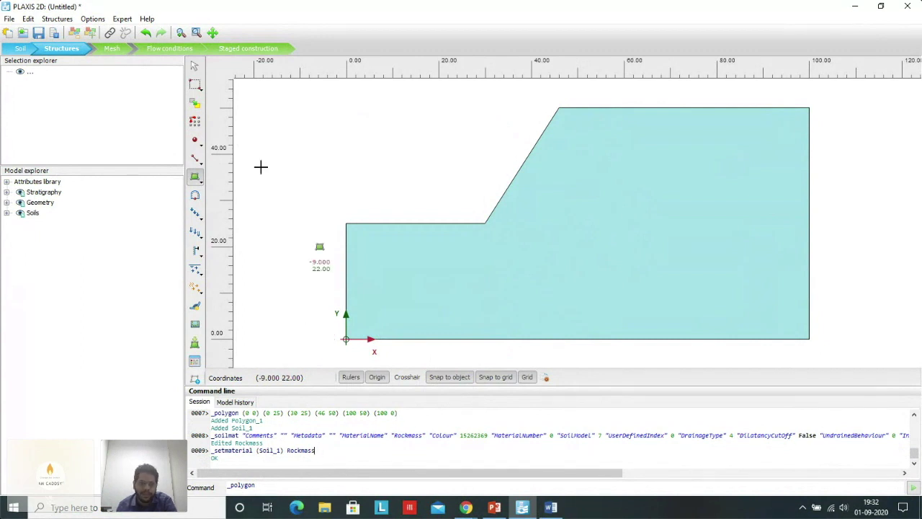
Step: Generate the slope's mesh in Mesh mode with a Very fine element distribution
click(118, 53)
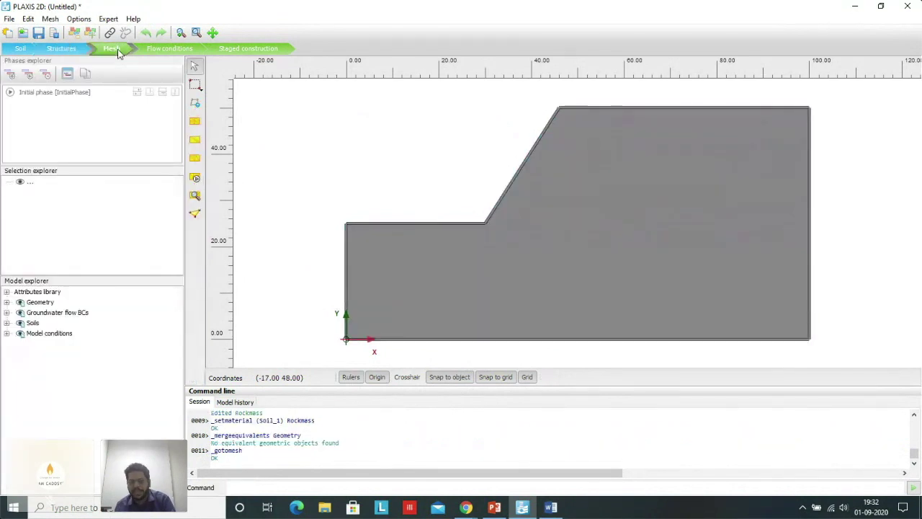
click(194, 121)
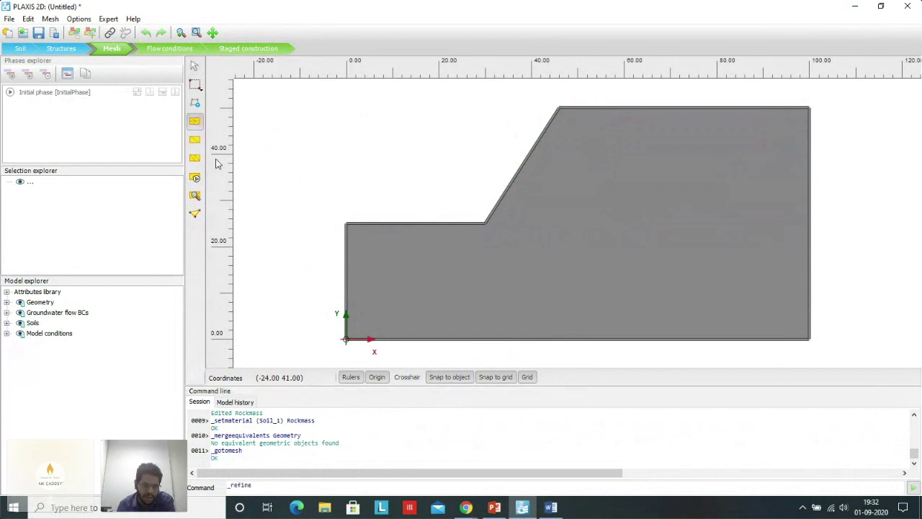
click(195, 178)
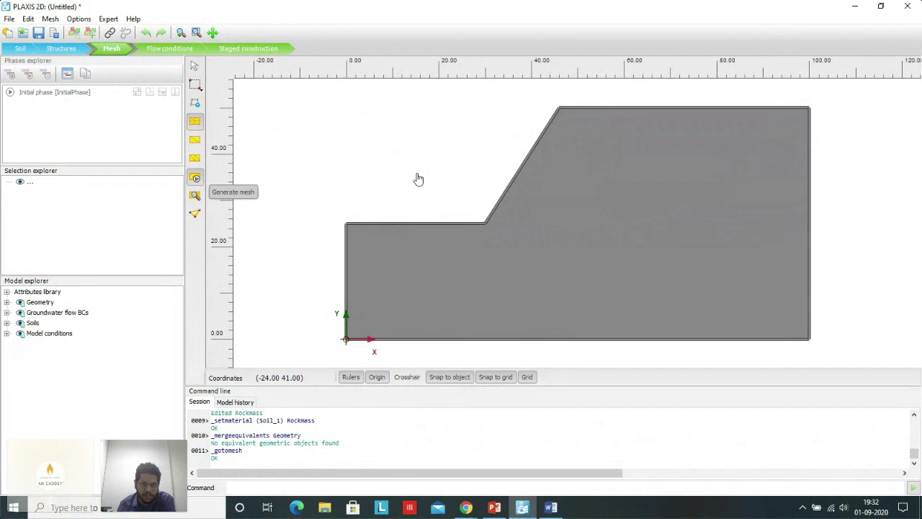
click(592, 204)
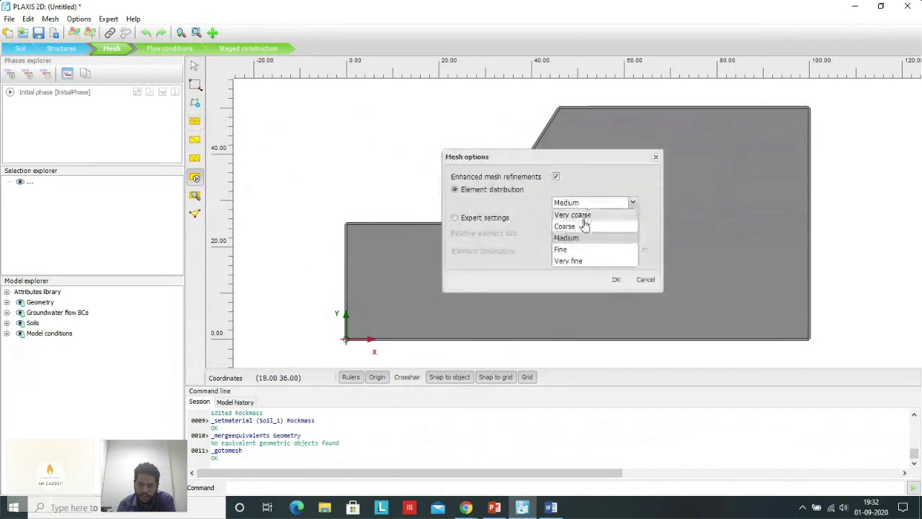
click(574, 260)
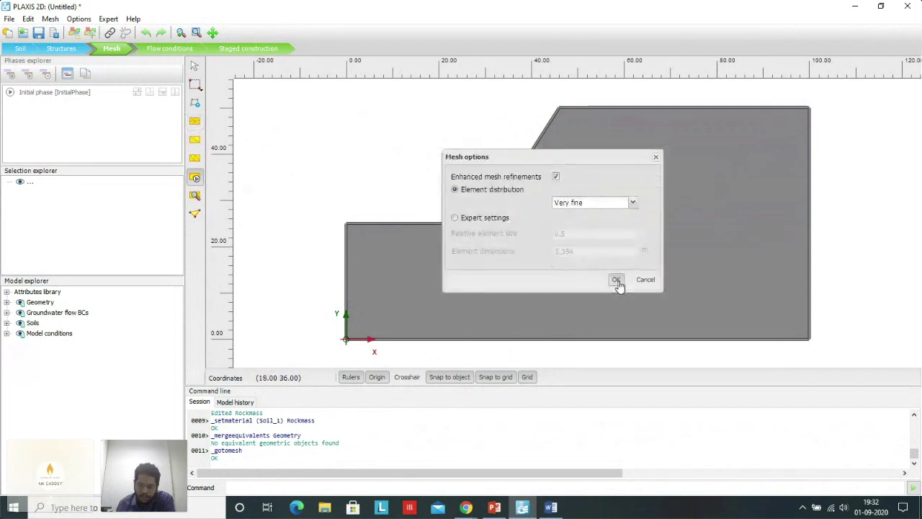
click(616, 280)
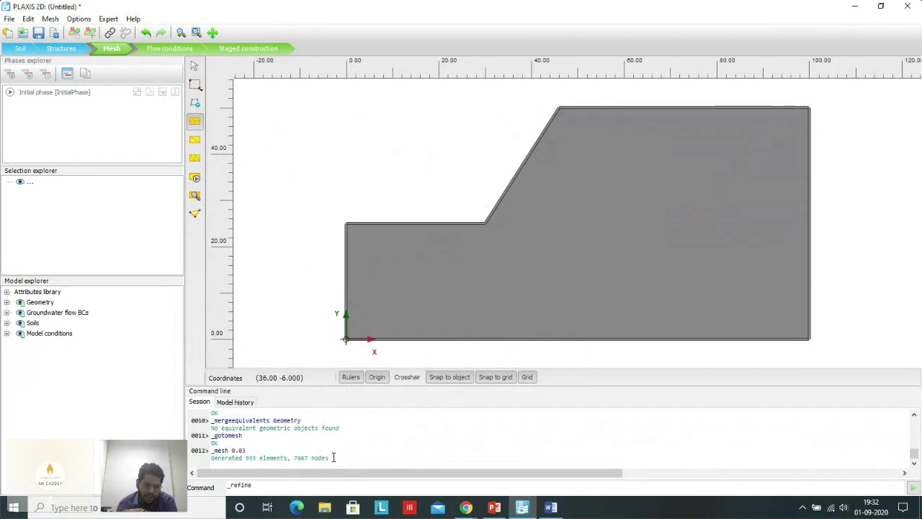
Step: Examine the mesh generation result and the slope's connectivity plot in PLAXIS 2D Output, and return to PLAXIS 2D
drag(331, 457, 209, 457)
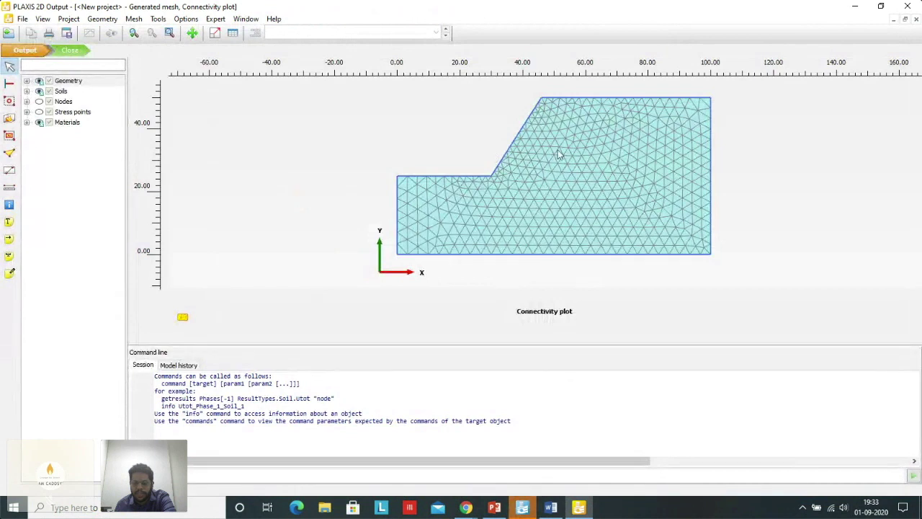
scroll(562, 137, up, 3)
scroll(559, 137, down, 2)
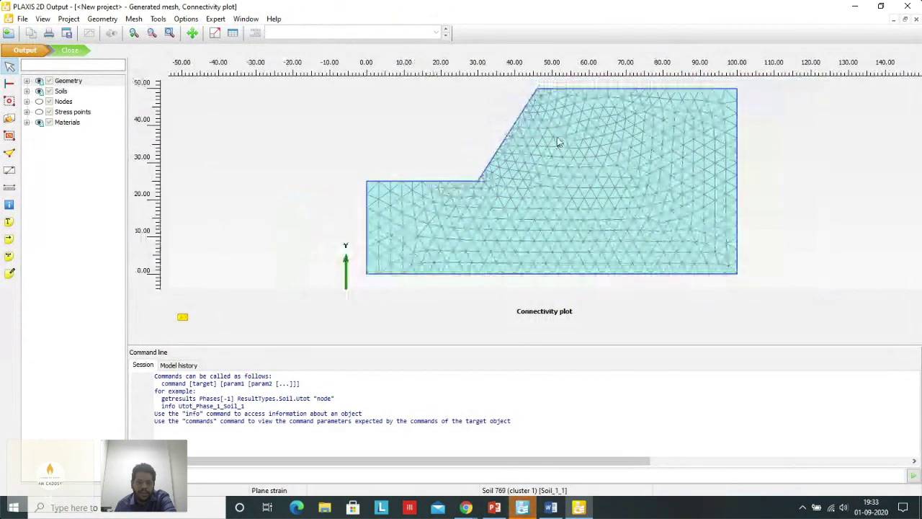
scroll(553, 147, down, 1)
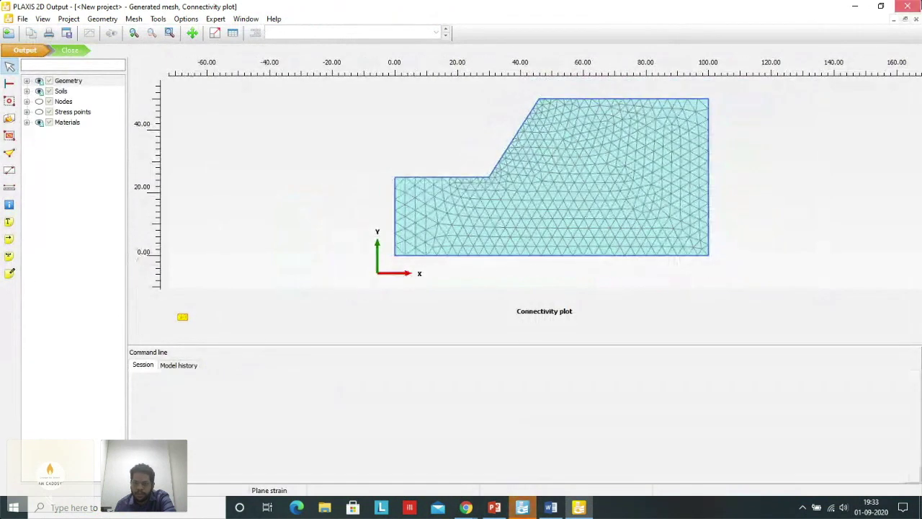
click(533, 512)
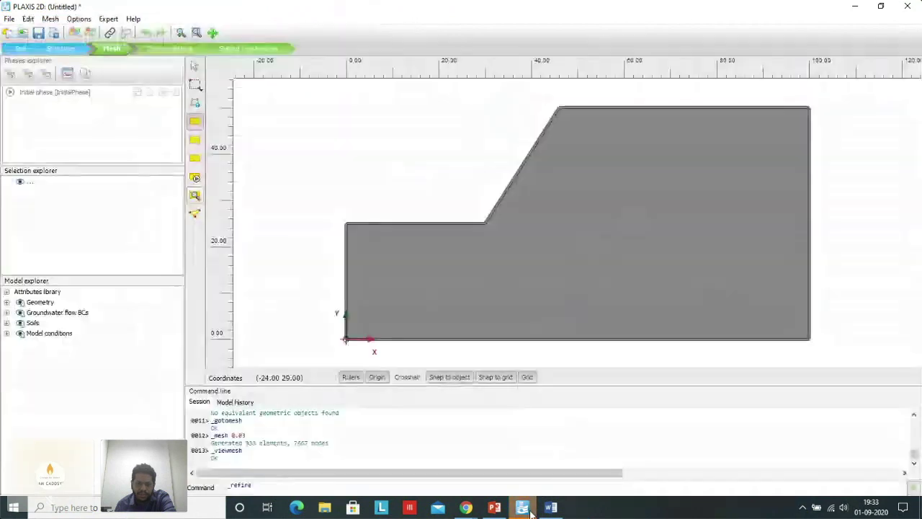
Step: Activate all soils for the Initial phase in Staged construction mode
click(237, 50)
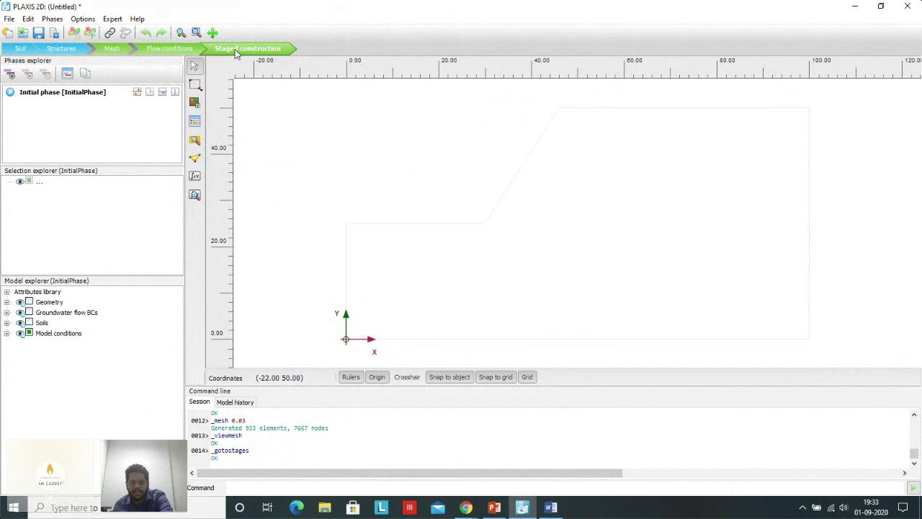
click(29, 323)
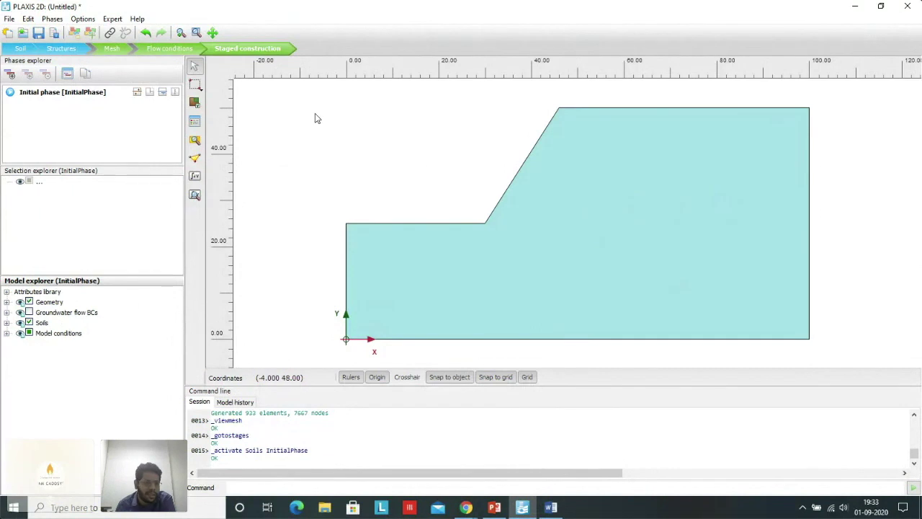
Step: Set the Initial phase's calculation type to Gravity loading, keep its loading type as Staged construction, and accept the phase settings
double_click(48, 99)
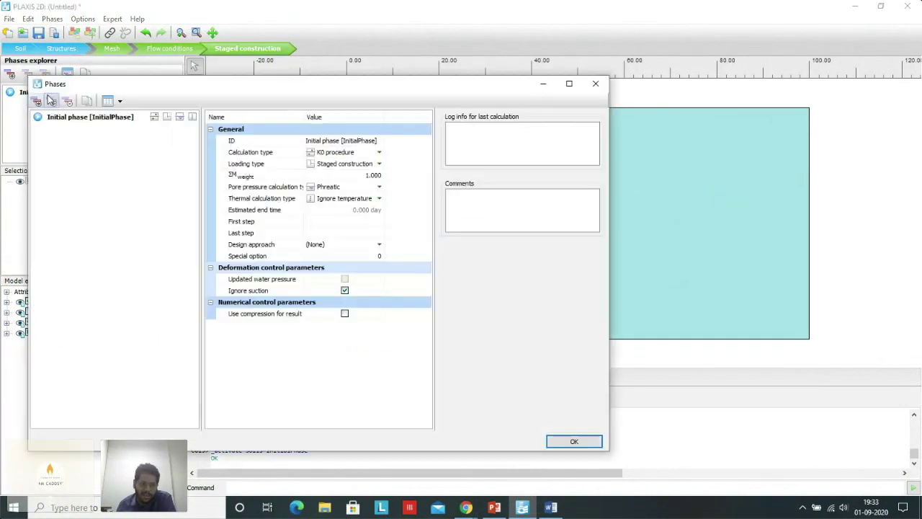
drag(381, 86, 541, 141)
click(513, 206)
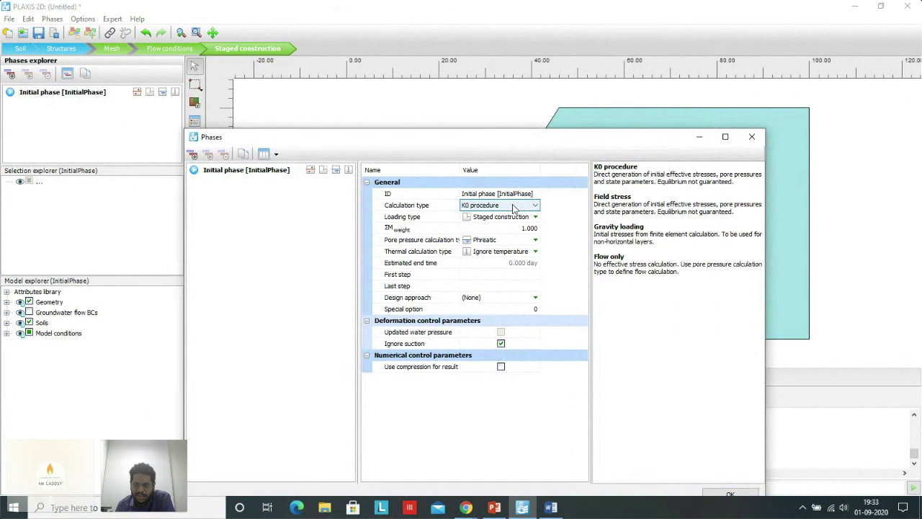
click(513, 206)
click(495, 231)
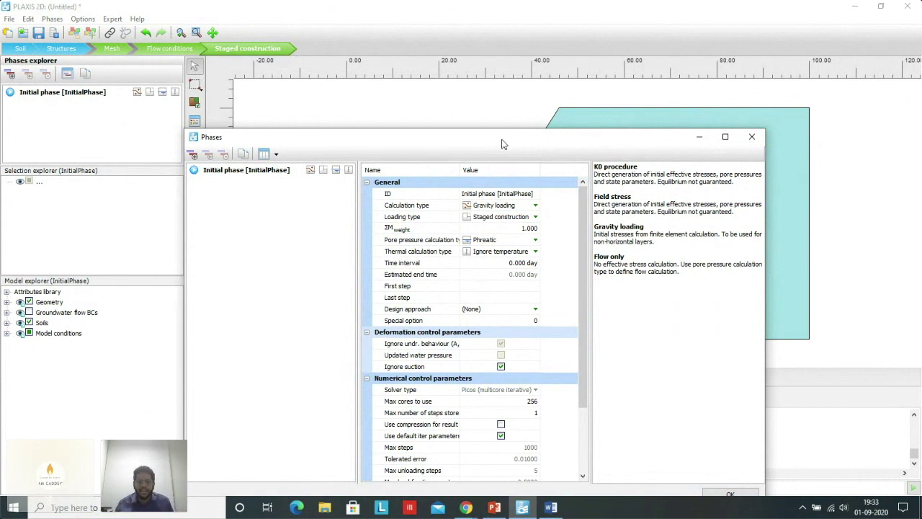
drag(501, 139, 476, 107)
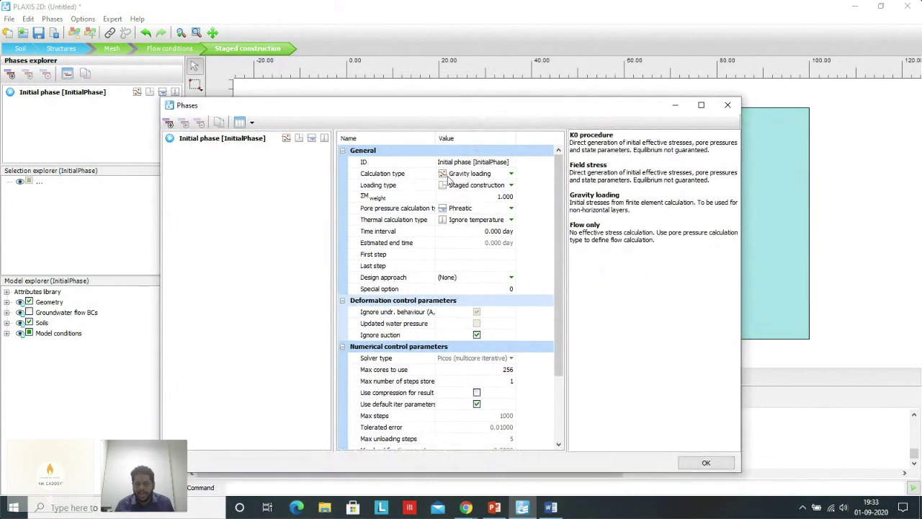
click(502, 186)
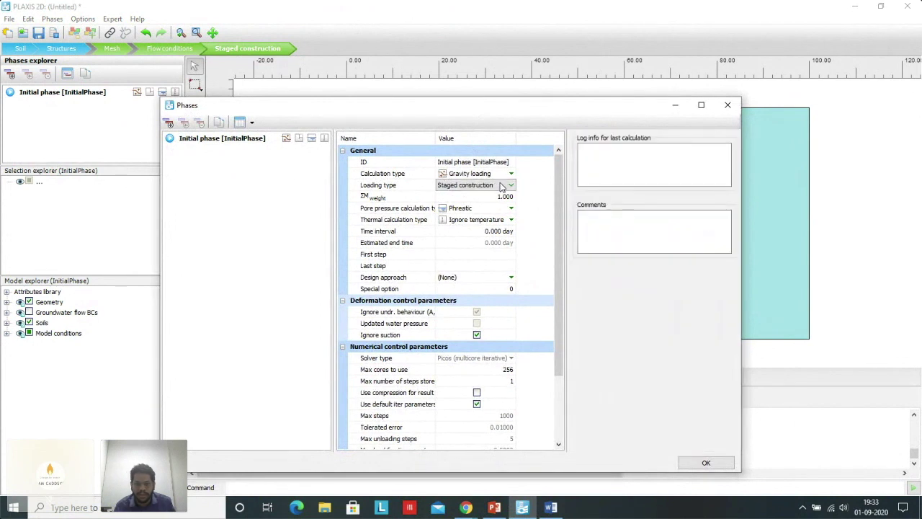
click(502, 186)
click(502, 185)
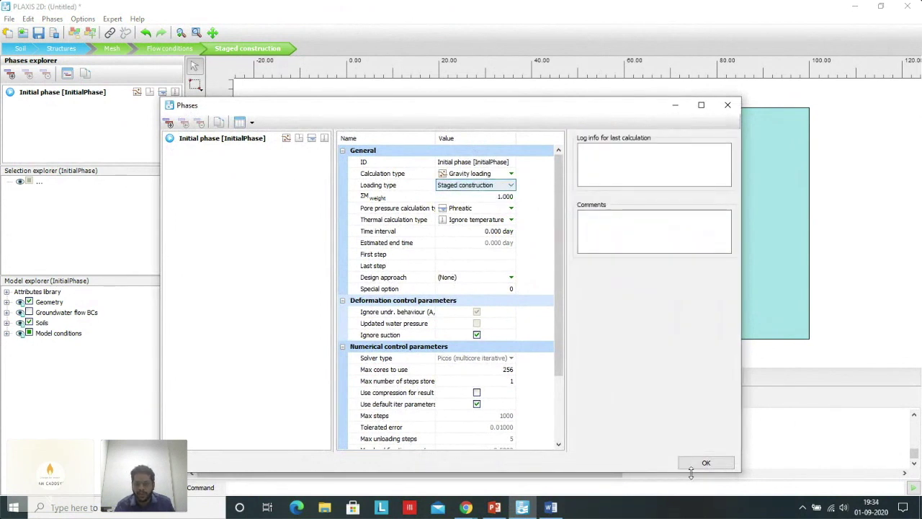
click(711, 465)
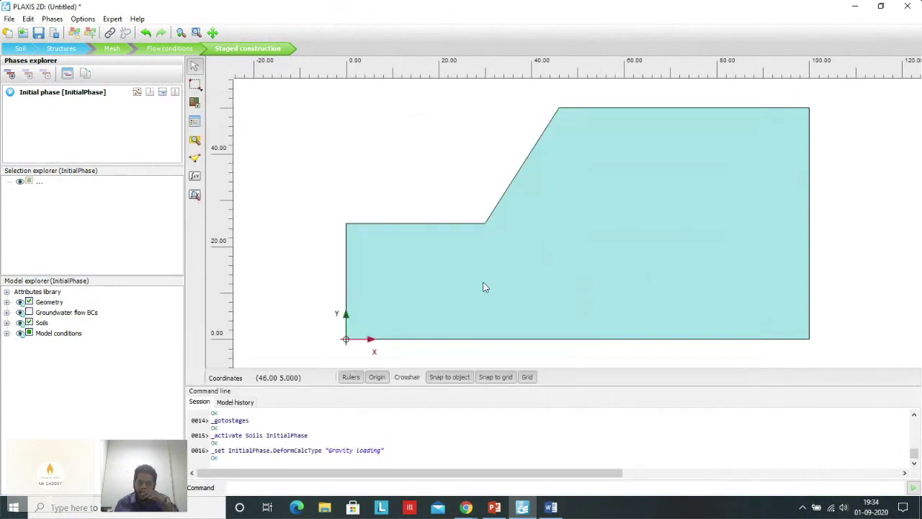
Step: Add a calculation phase after the Initial phase, keeping its Plastic calculation type and Staged construction loading type
click(10, 74)
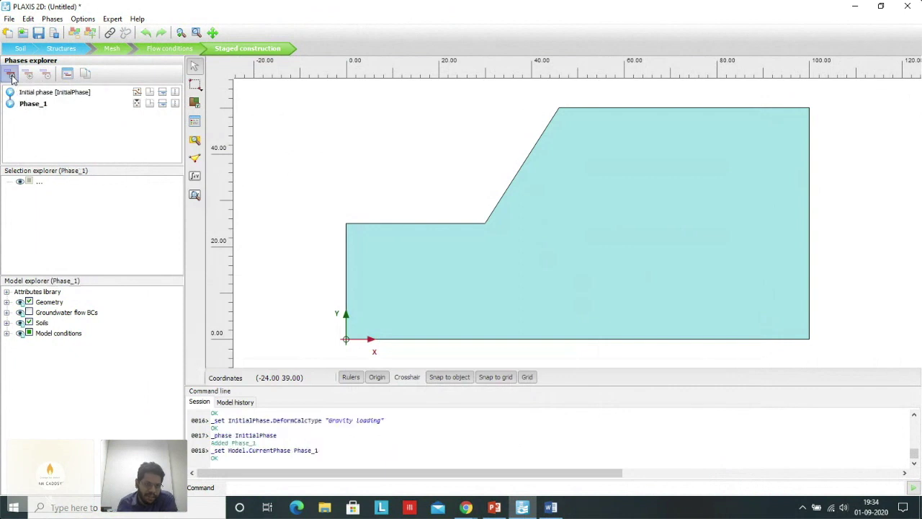
double_click(32, 105)
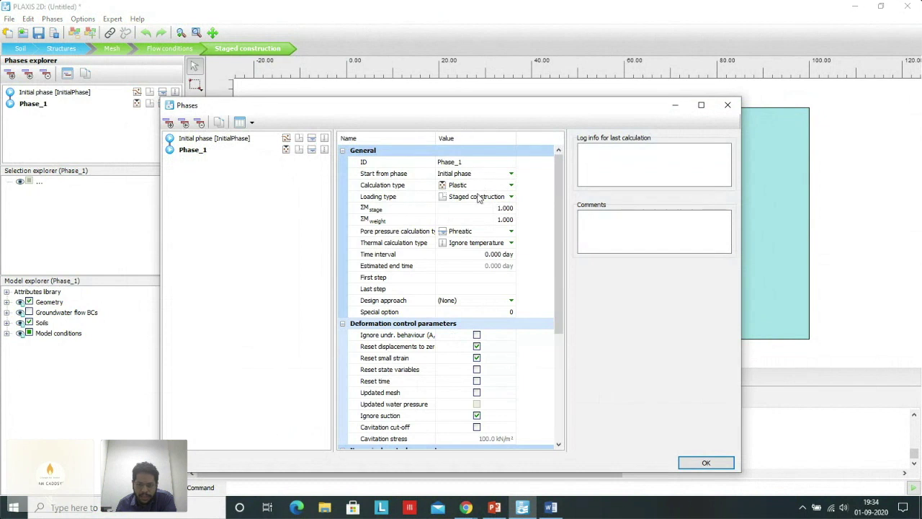
click(718, 461)
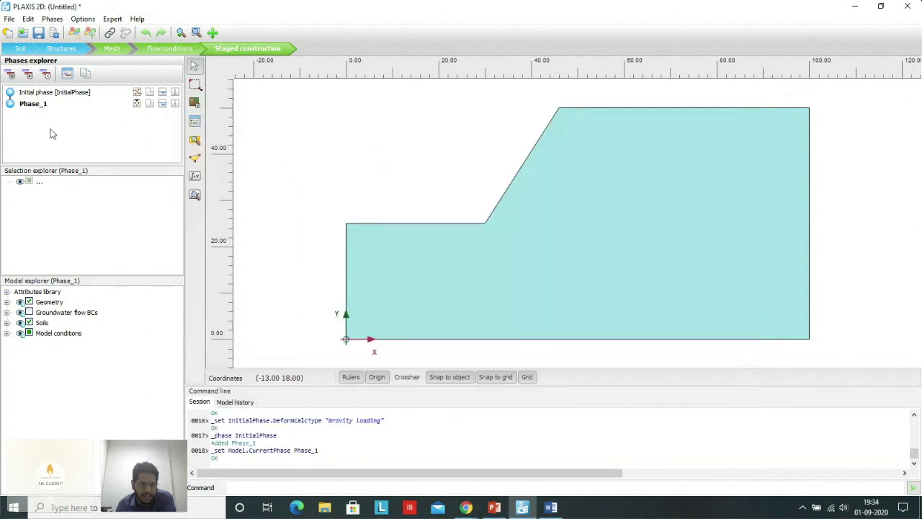
Step: Add a phase following Phase_1 with the Safety calculation type and displacements reset to zero, keeping Reset small strain enabled
click(10, 74)
double_click(45, 121)
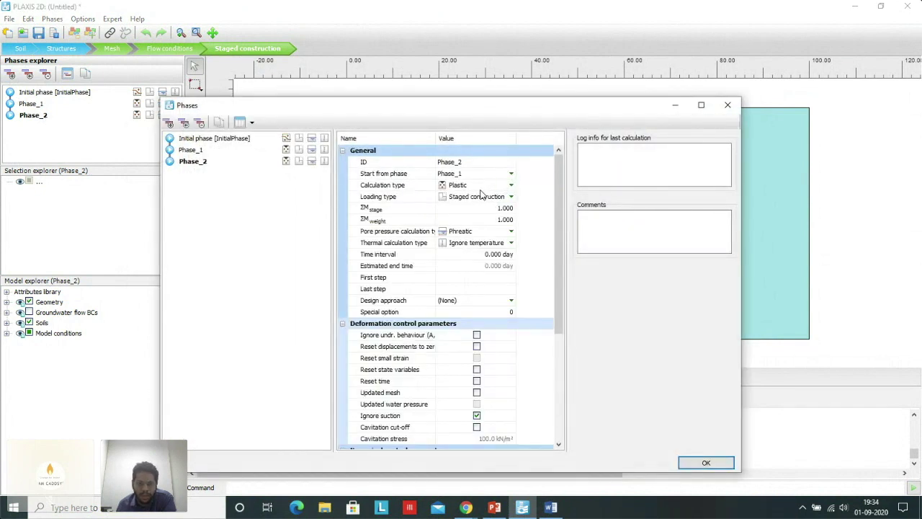
click(476, 345)
click(477, 357)
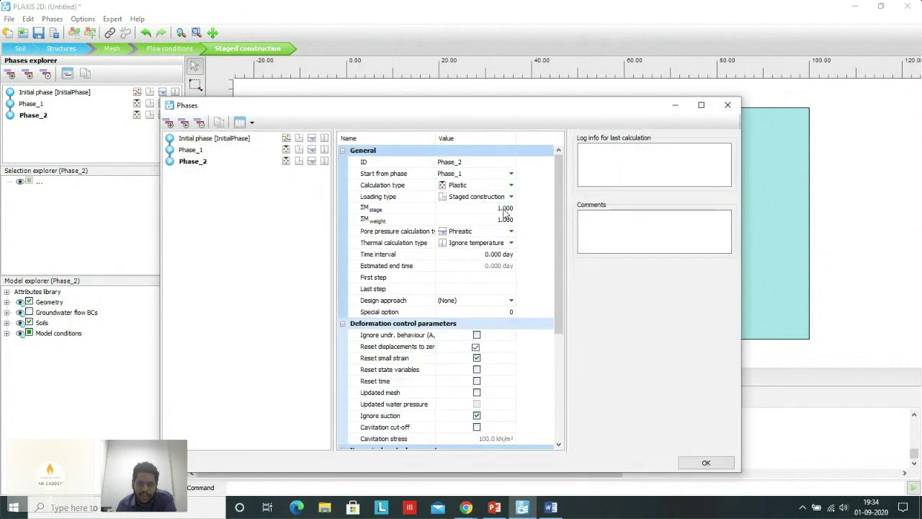
click(472, 185)
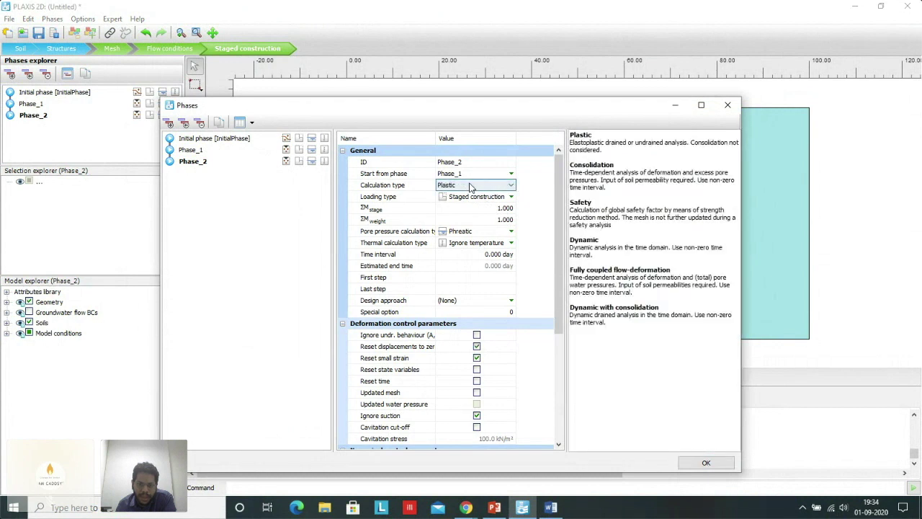
click(469, 186)
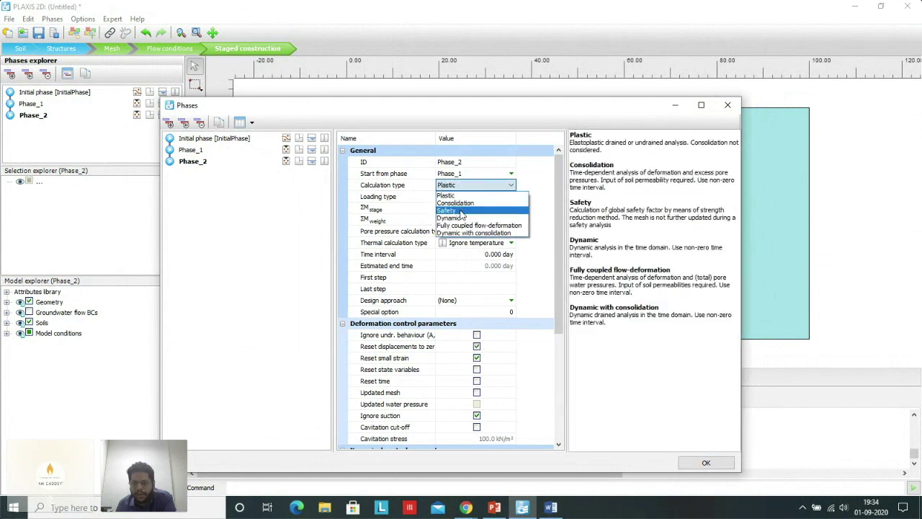
click(446, 210)
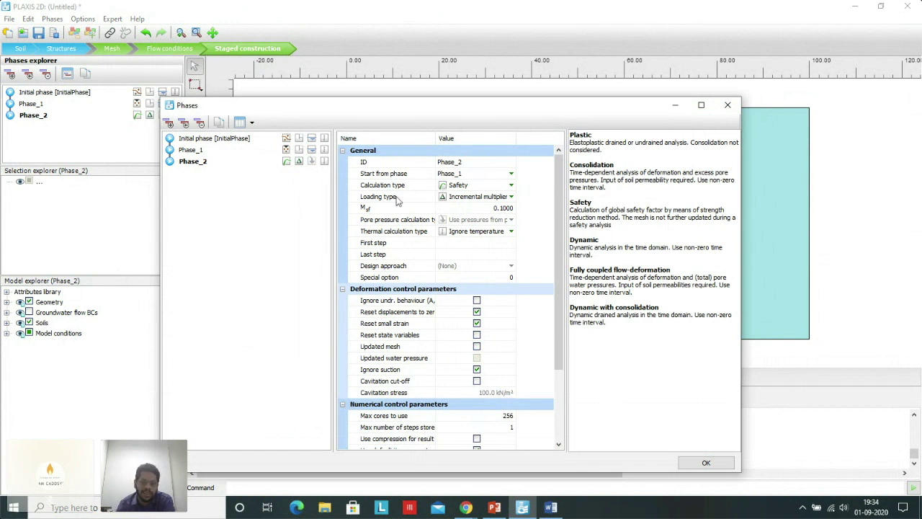
click(706, 464)
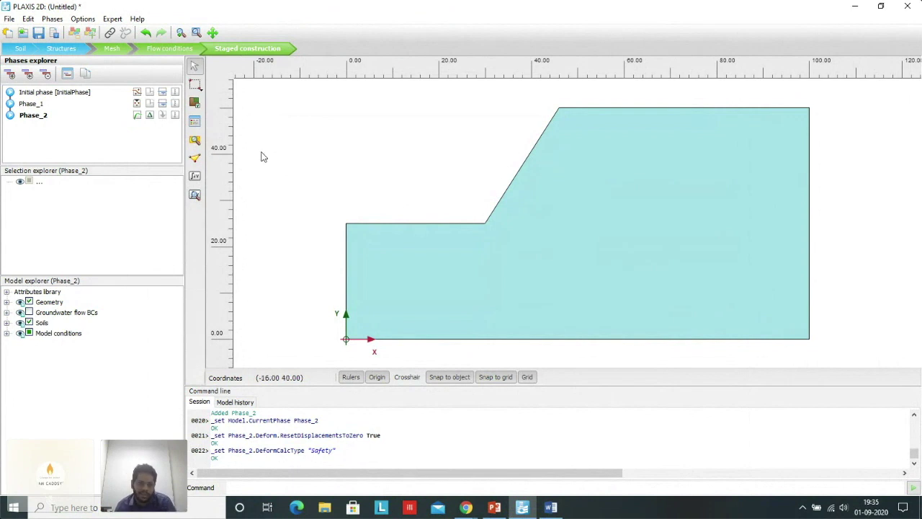
Step: Select curve nodes near the slope's toe at about (31, 25), upper face at (46, 40) and crest at (46, 50), and update the project
click(195, 157)
click(571, 167)
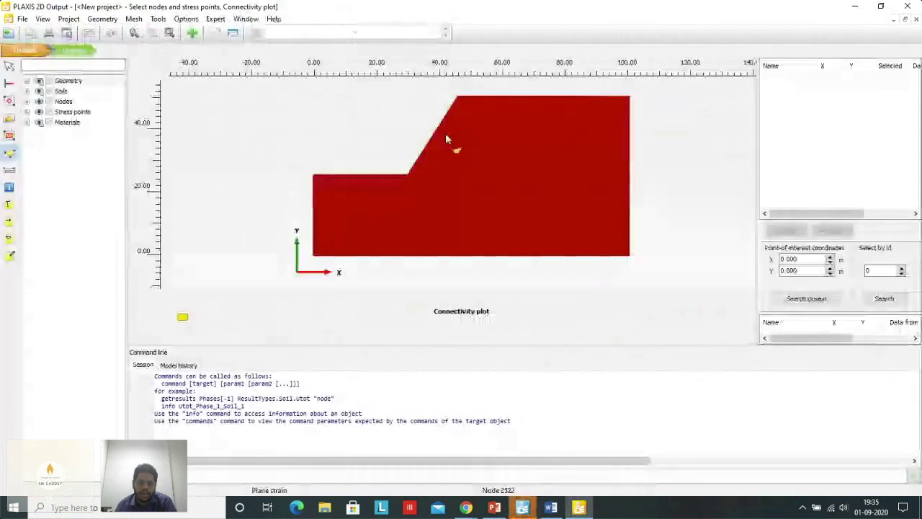
scroll(447, 139, up, 2)
scroll(435, 137, down, 2)
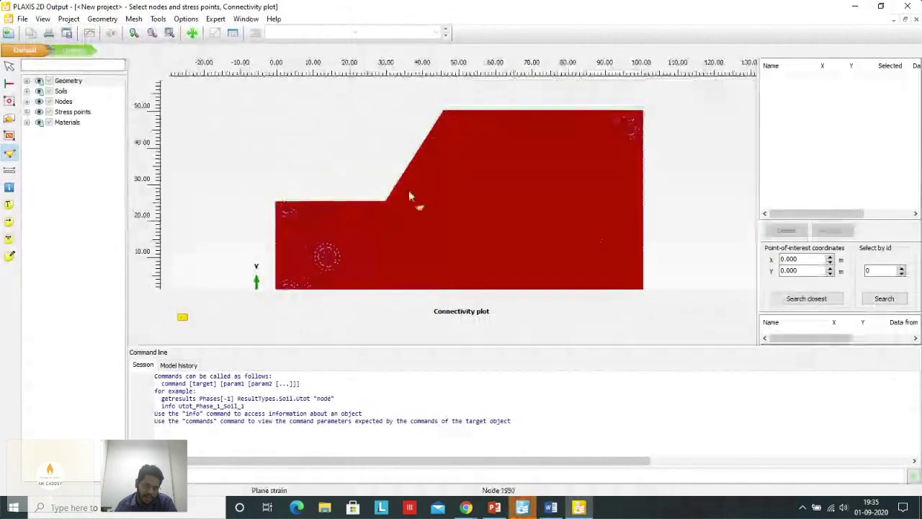
click(388, 201)
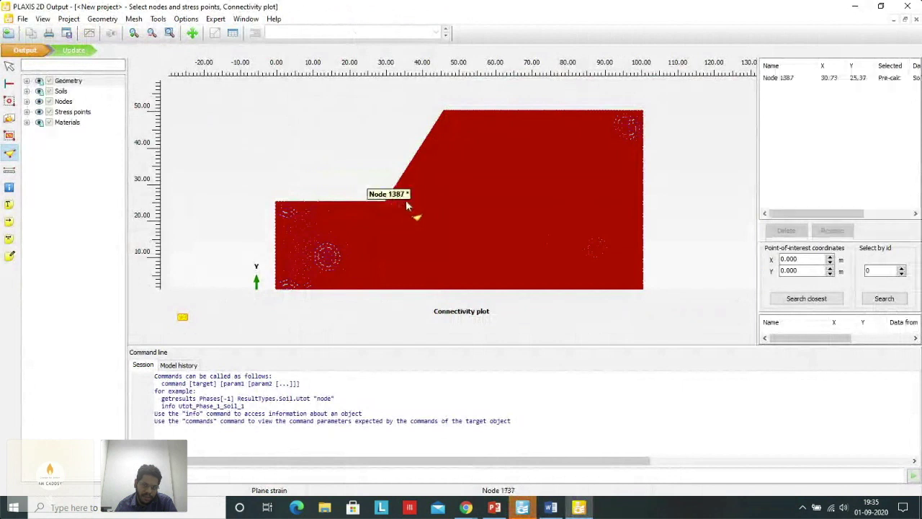
scroll(418, 180, up, 1)
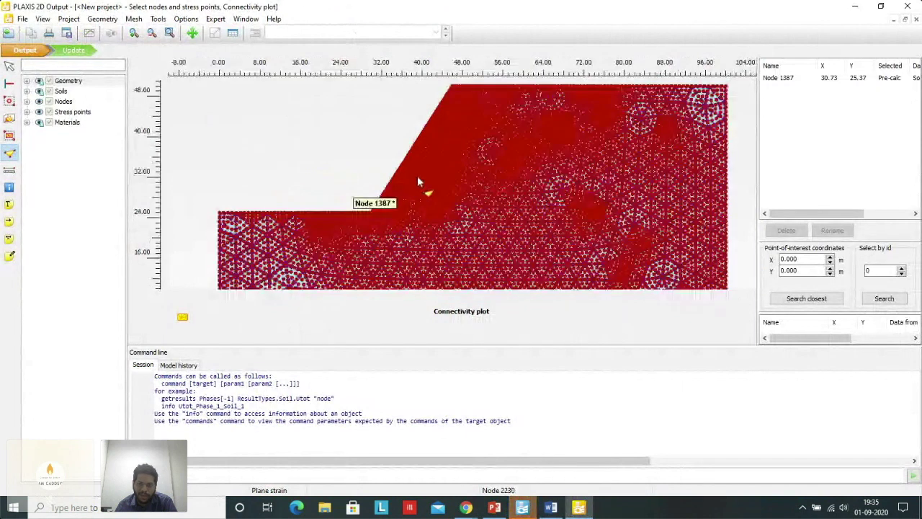
click(453, 126)
scroll(475, 105, down, 1)
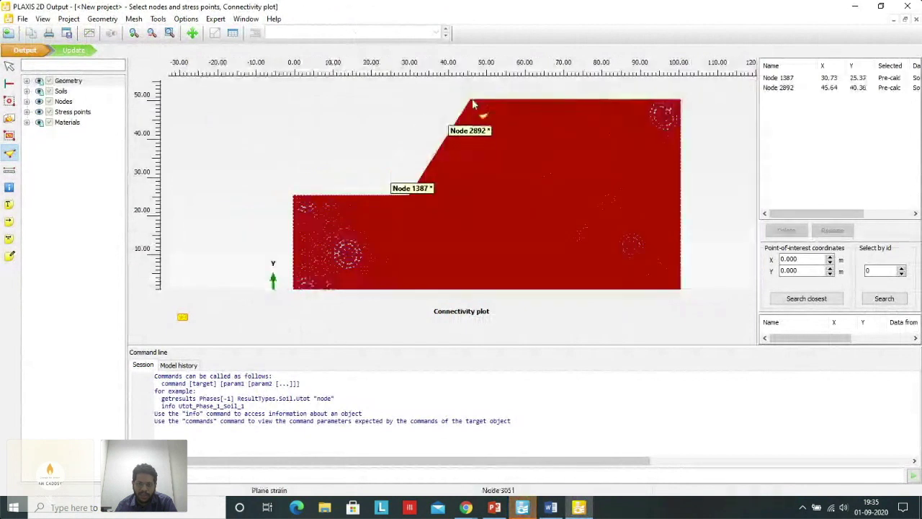
click(473, 104)
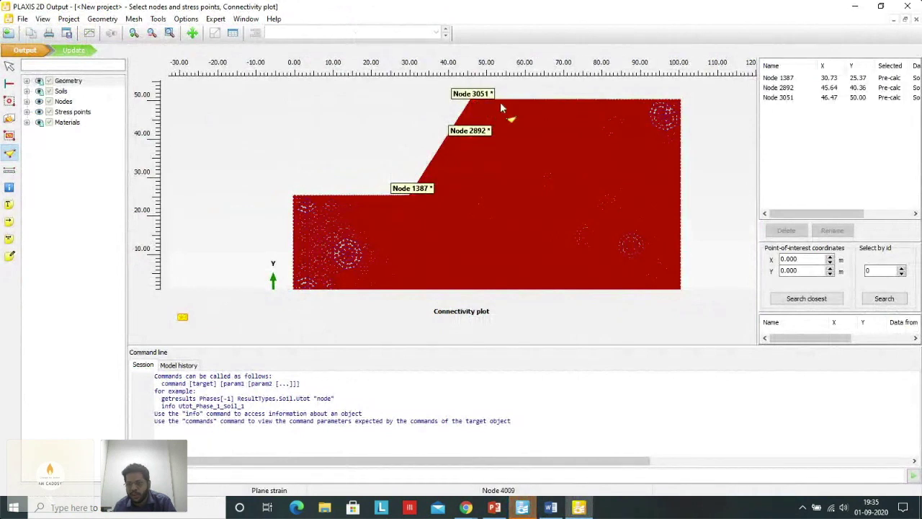
click(72, 50)
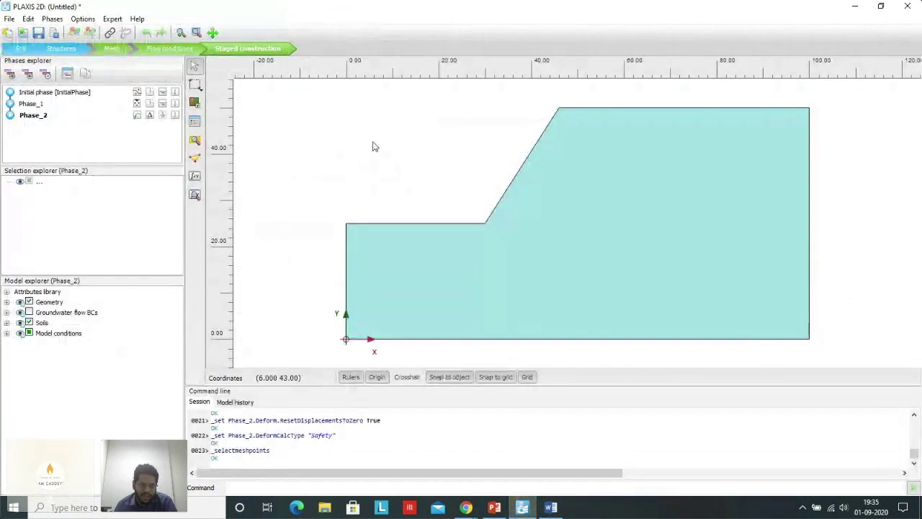
Step: Calculate the project's phases and cancel the run during Phase_1
click(199, 179)
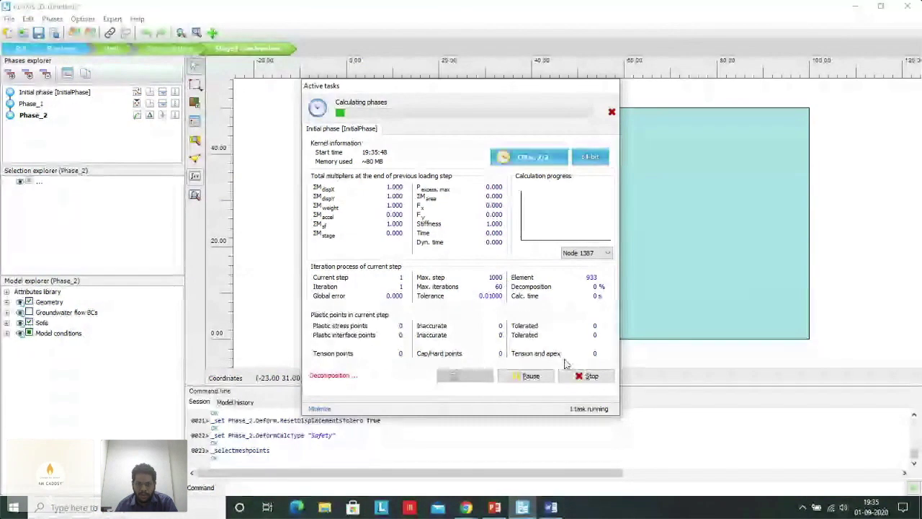
click(571, 378)
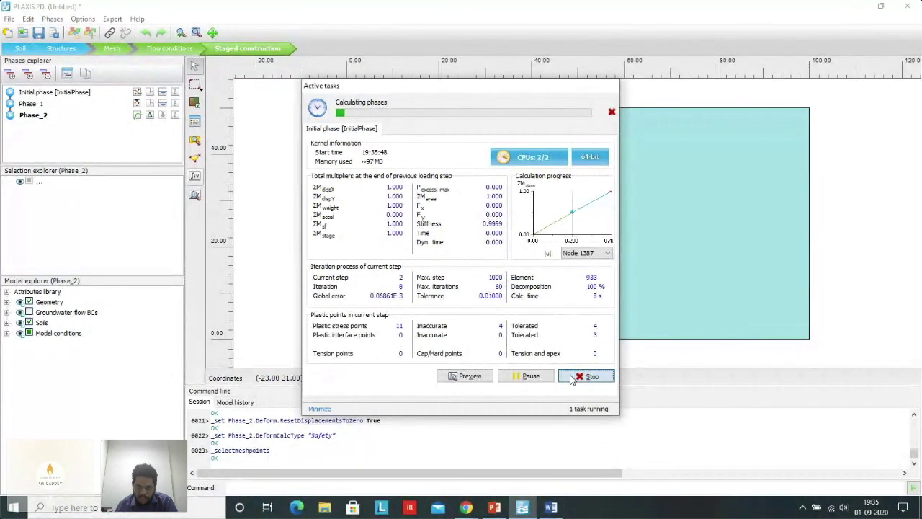
click(483, 294)
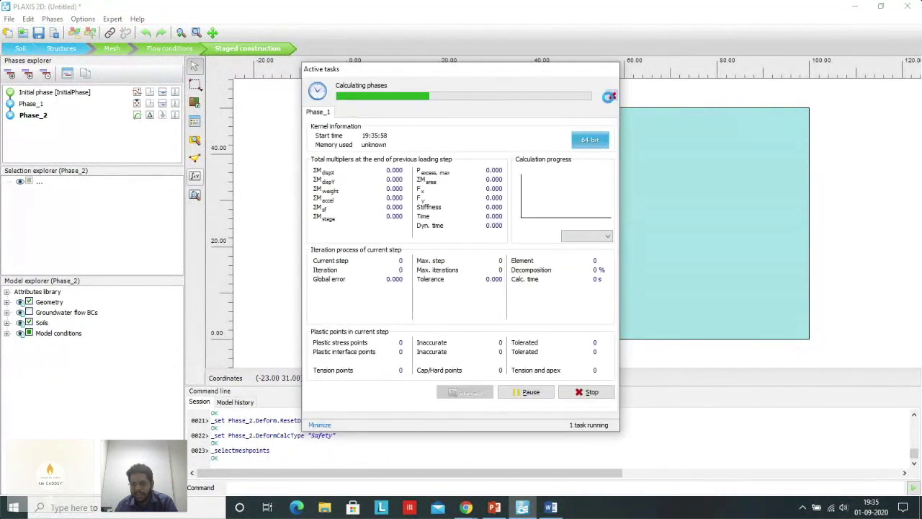
click(611, 95)
click(449, 293)
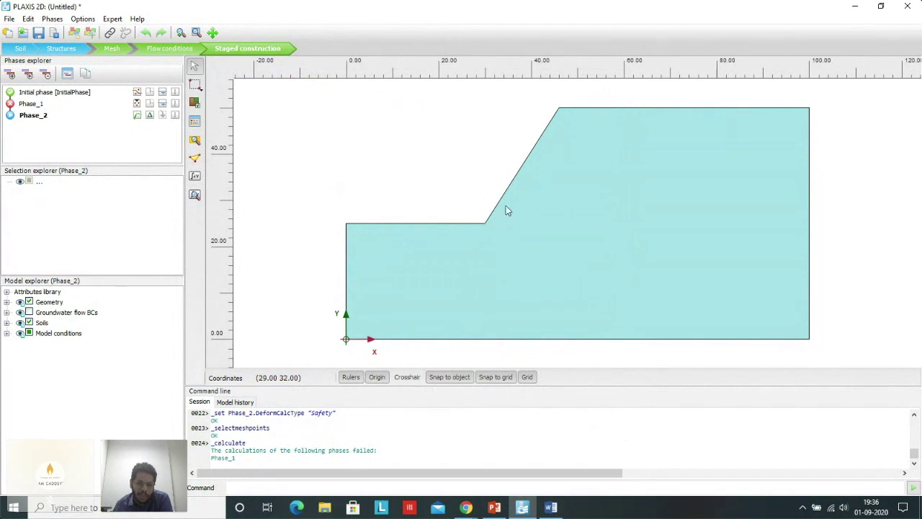
Step: Examine the model's deformation boundary conditions and the fixity options available for BoundaryXMin without changing them
click(6, 333)
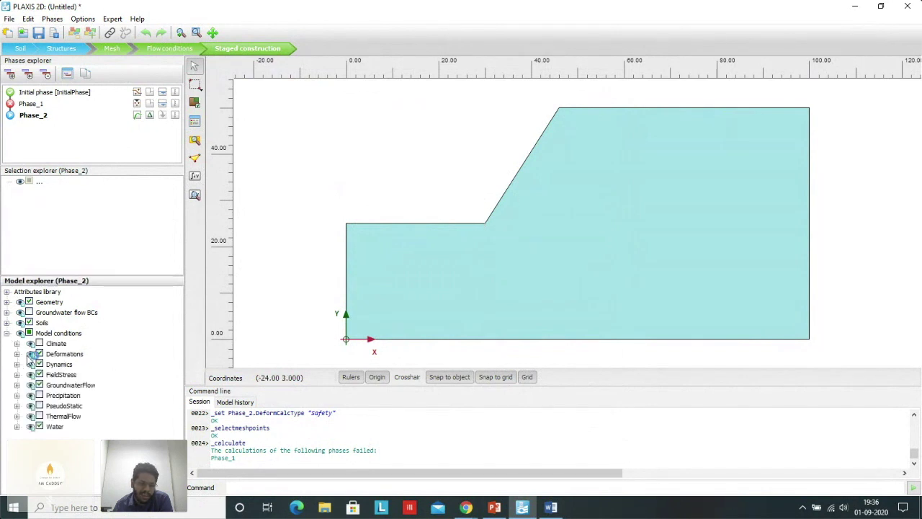
click(16, 354)
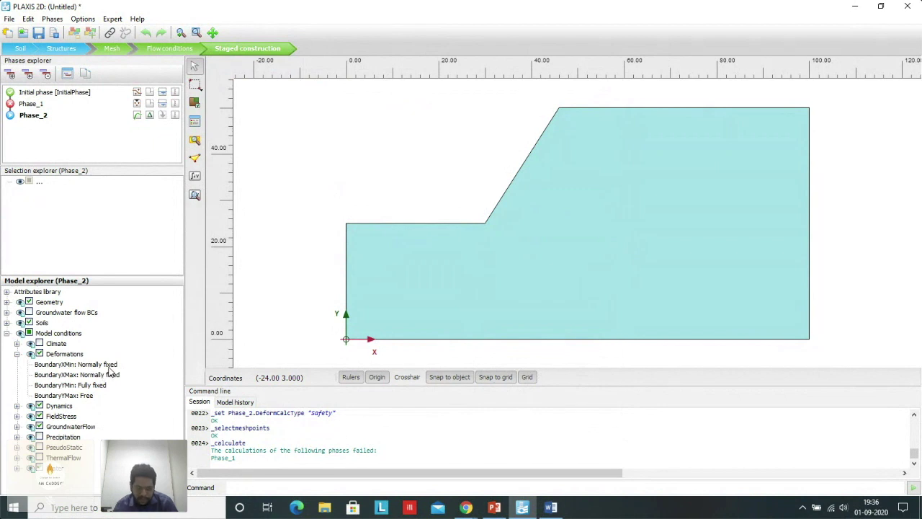
click(108, 366)
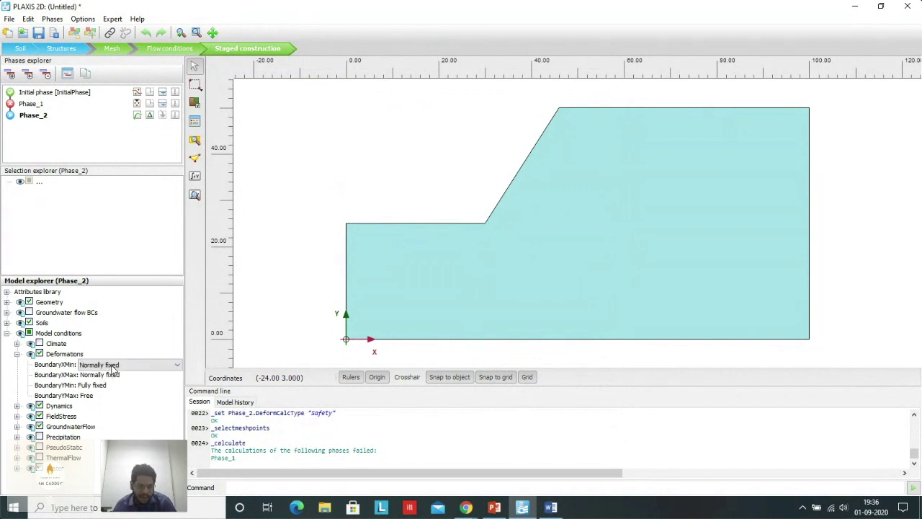
click(112, 366)
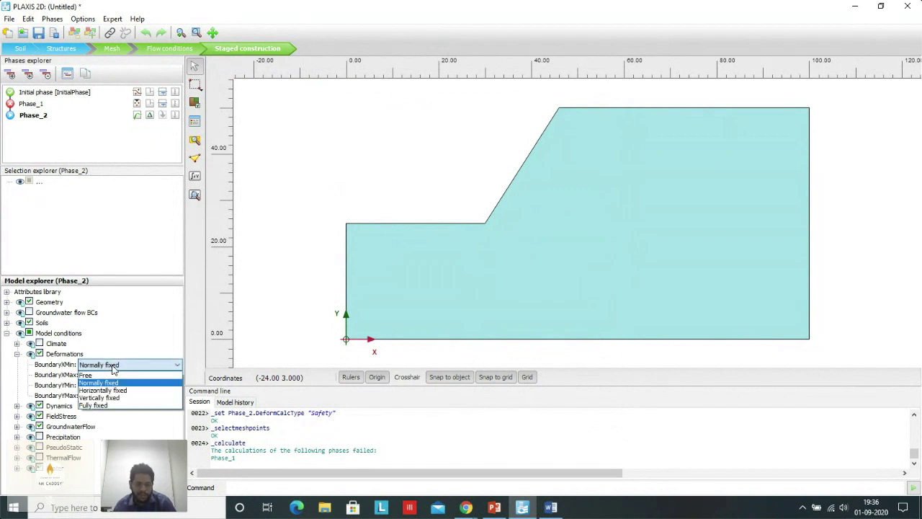
click(113, 367)
click(136, 343)
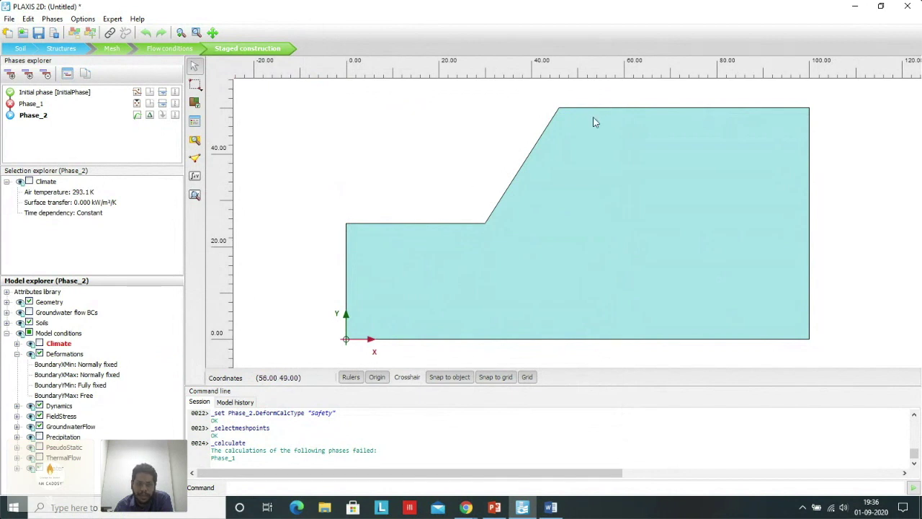
scroll(435, 152, down, 1)
scroll(435, 153, down, 1)
scroll(555, 109, down, 1)
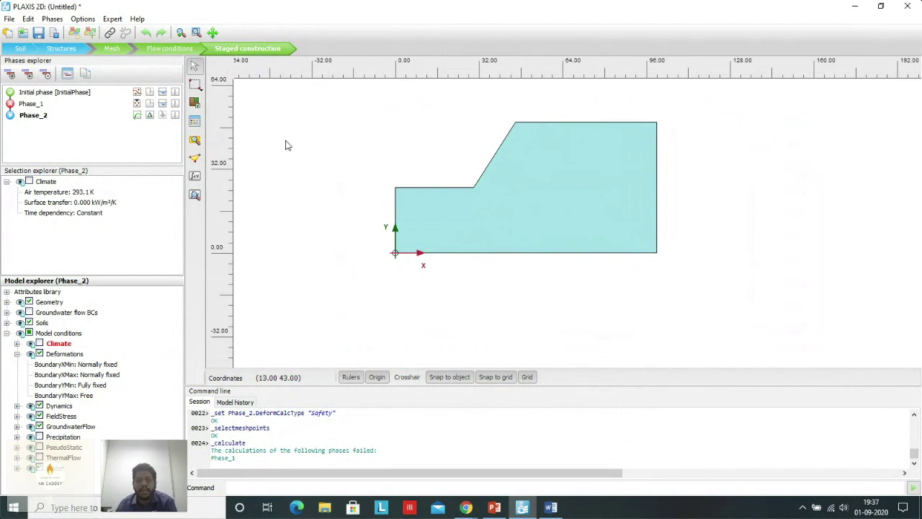
Step: Mark Phase_1 for calculation again and switch to Structures mode
click(10, 105)
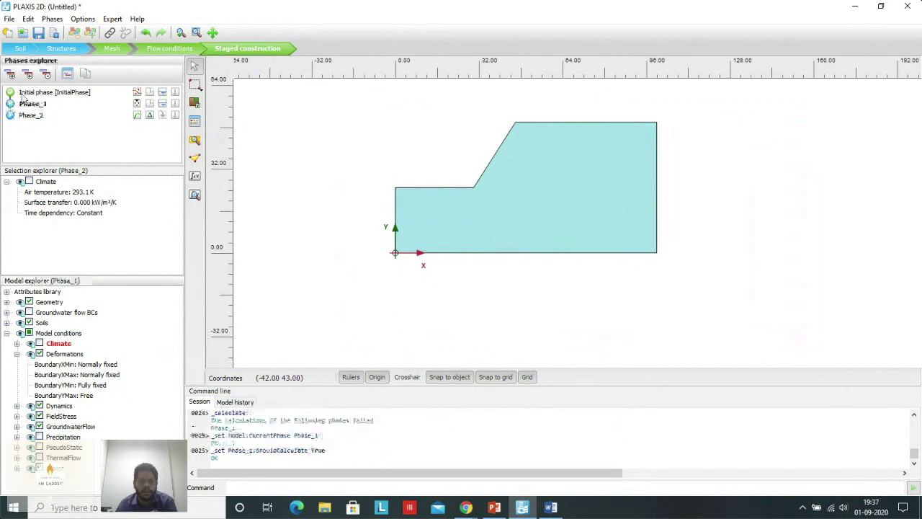
click(63, 50)
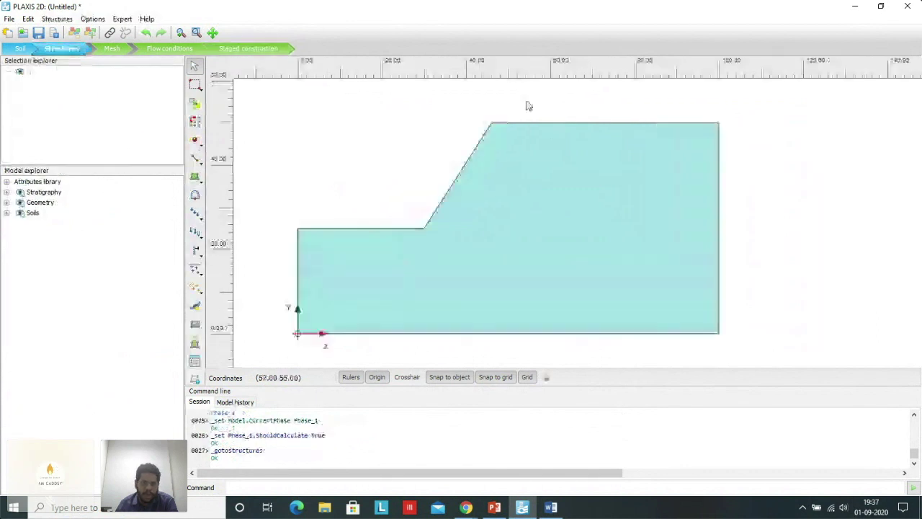
Step: Draw a line along the slope's crest surface from (46, 50) to (62, 50)
click(202, 167)
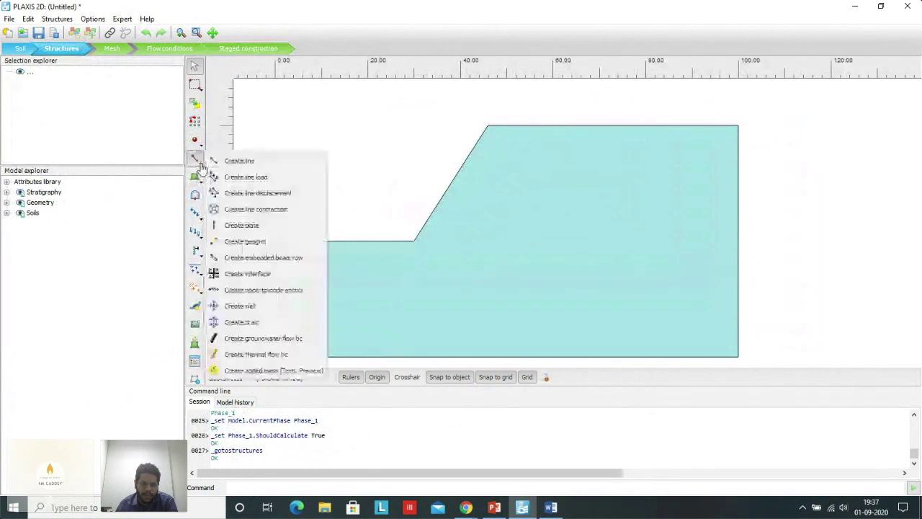
click(220, 160)
click(487, 125)
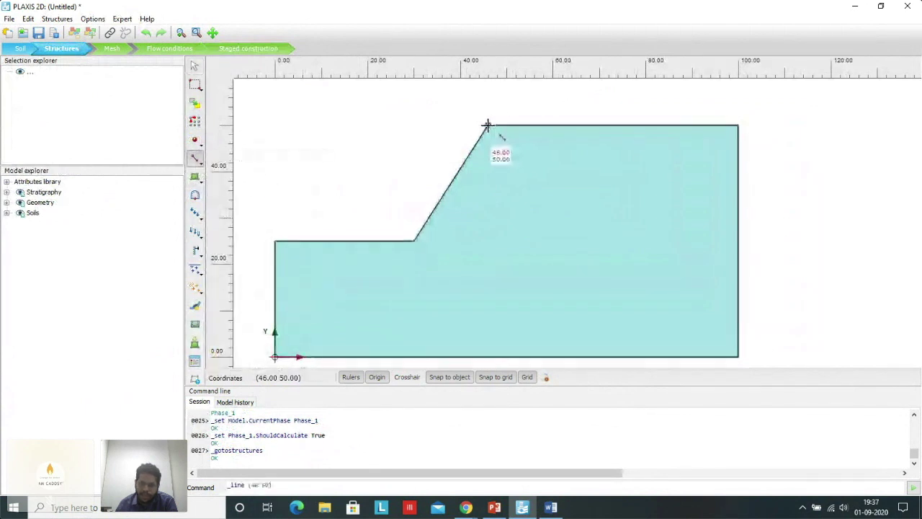
click(563, 125)
right_click(562, 123)
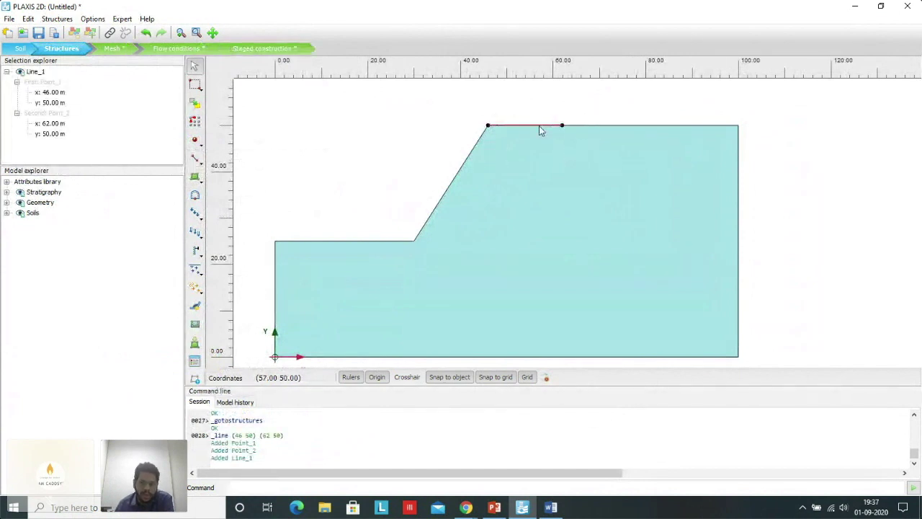
Step: Apply a line load along the crest line between (46, 50) and (62, 50), and switch to Staged construction mode
click(196, 159)
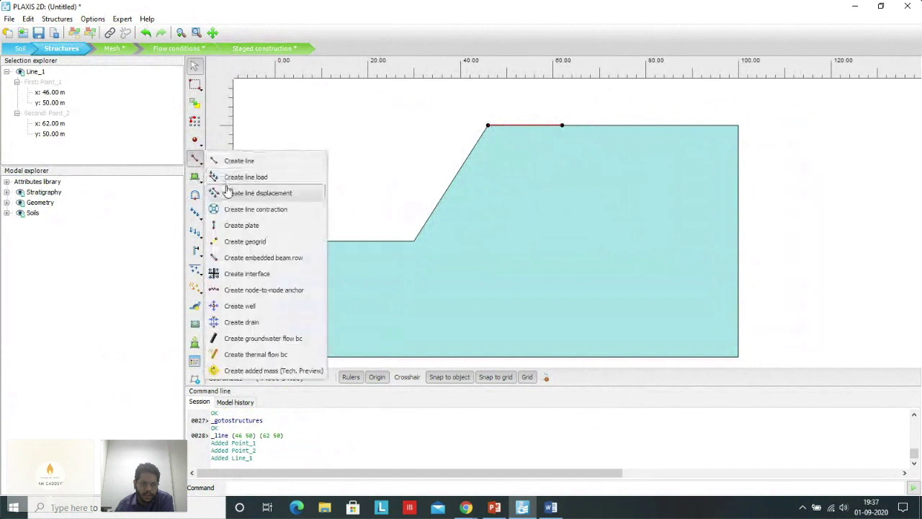
click(238, 177)
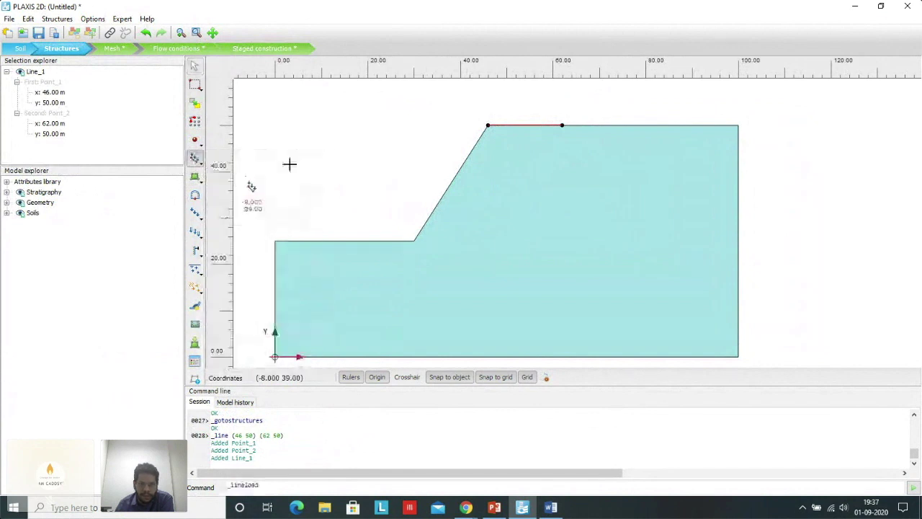
click(488, 126)
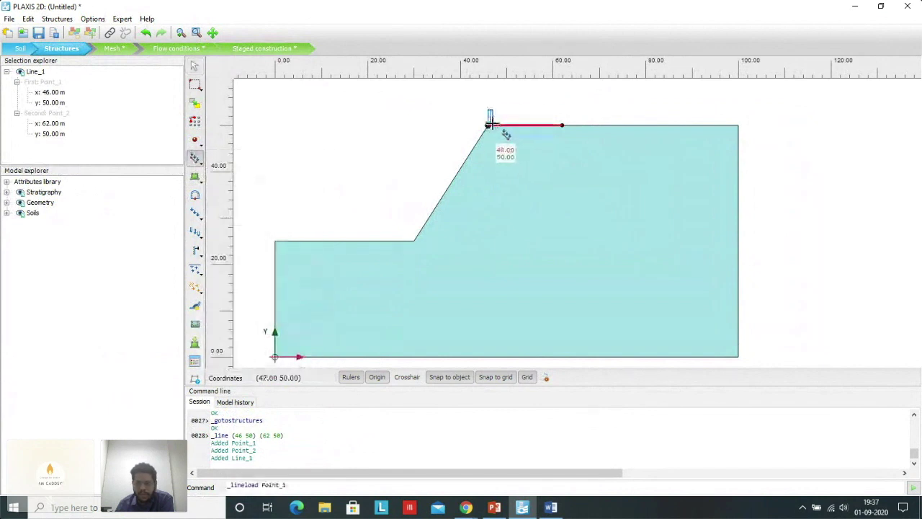
click(561, 124)
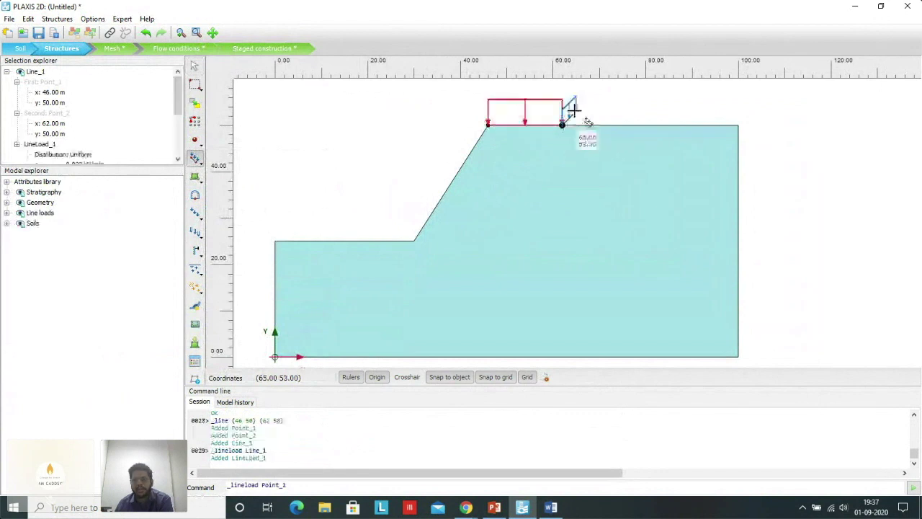
right_click(558, 126)
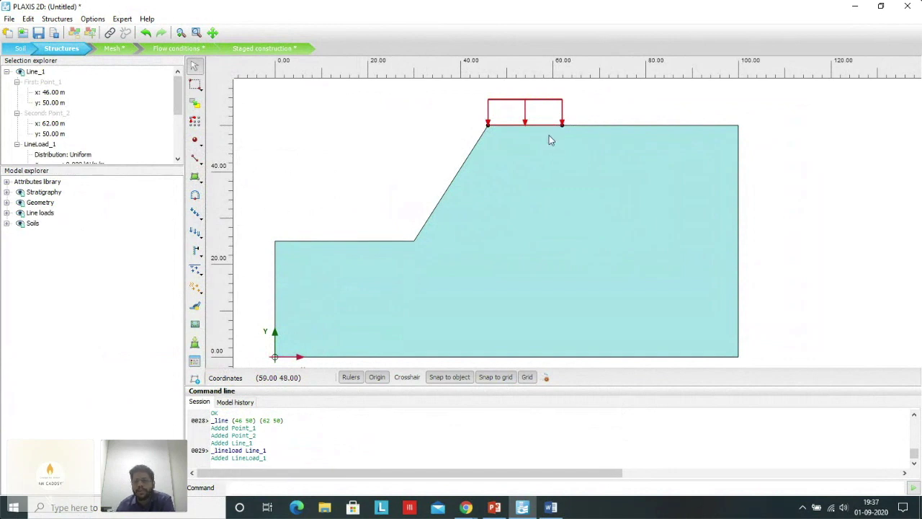
click(261, 48)
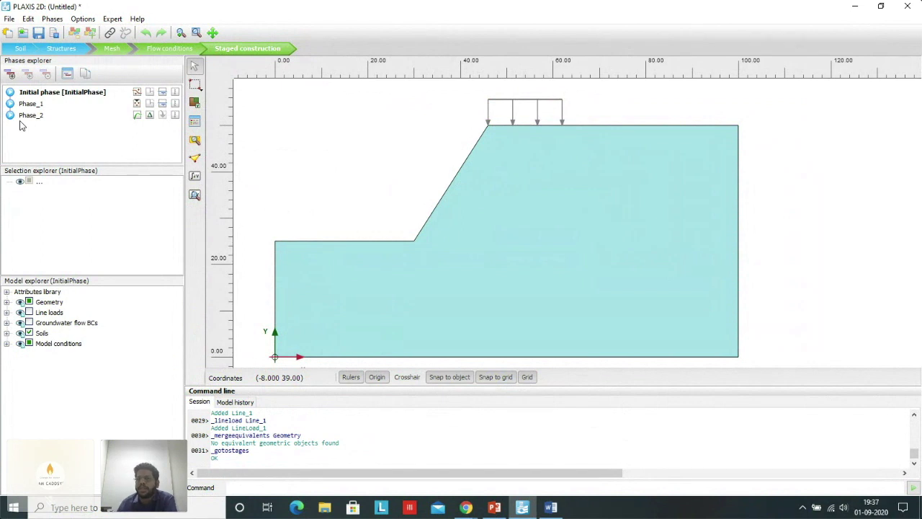
Step: Switch to the PowerPoint presentation, start the slide show at the Plaxis stability analysis slide, and review the 30° results through the first 120° slide
click(496, 508)
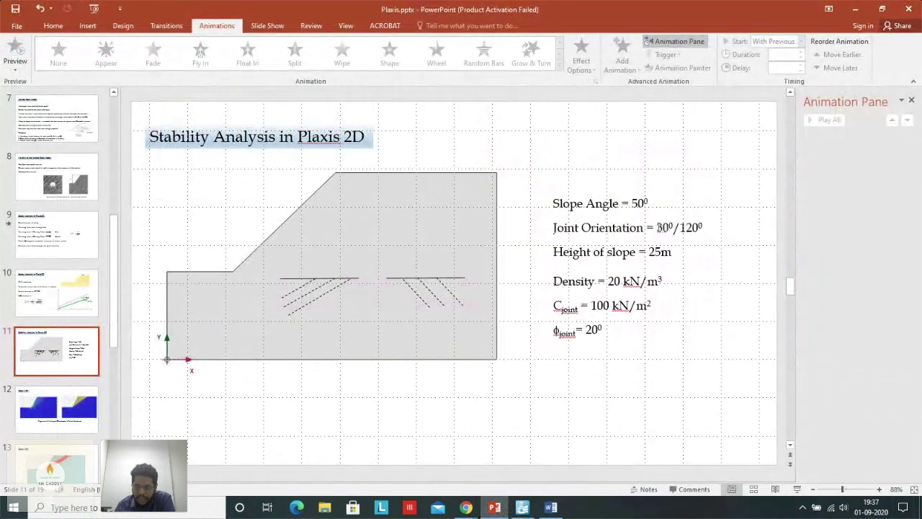
click(796, 490)
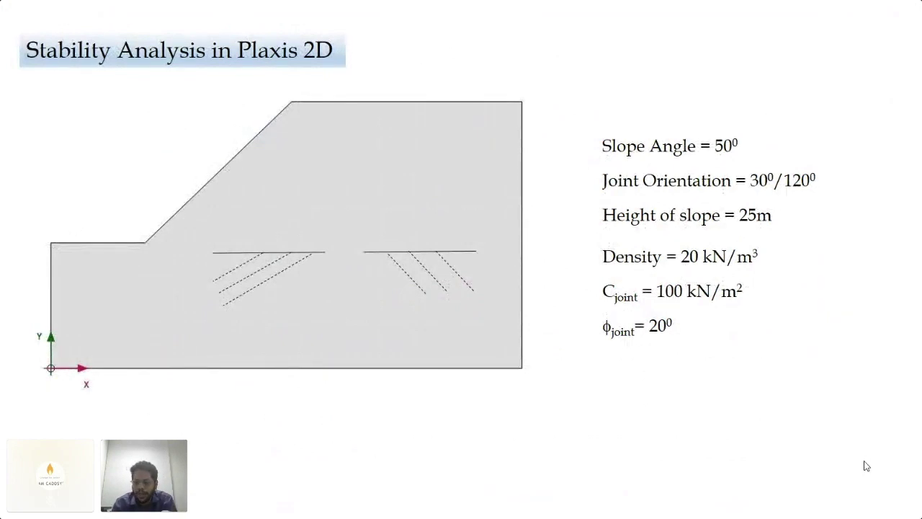
key(Right)
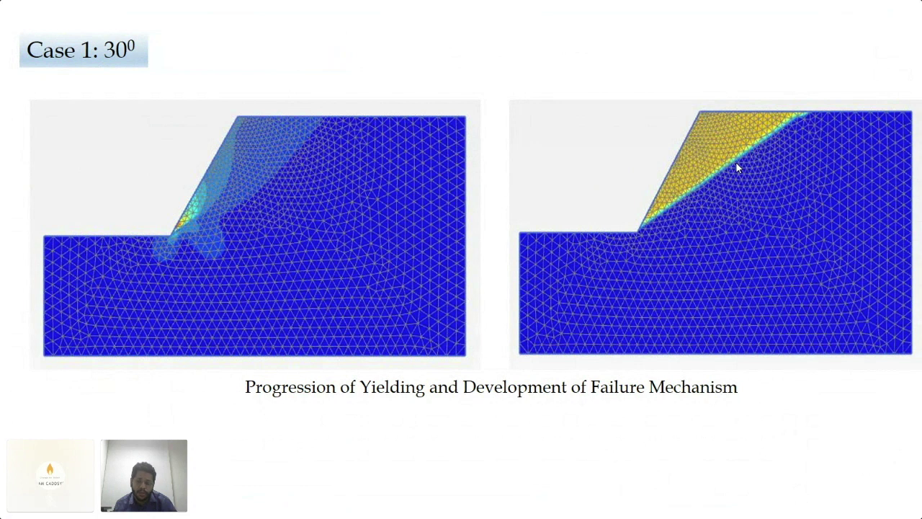
key(Right)
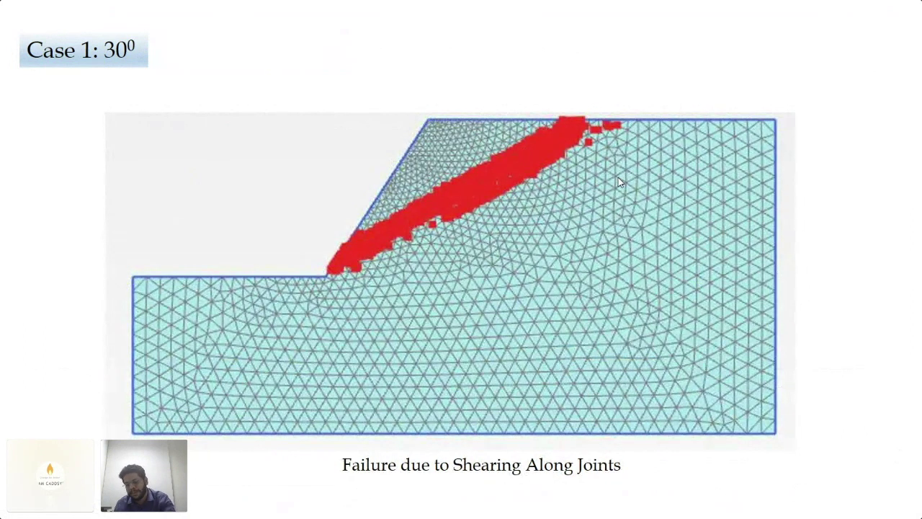
key(Right)
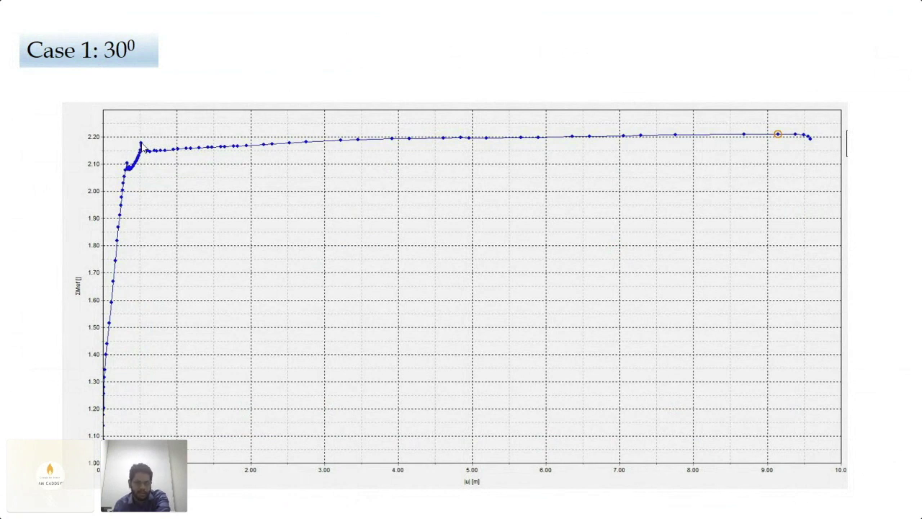
key(Right)
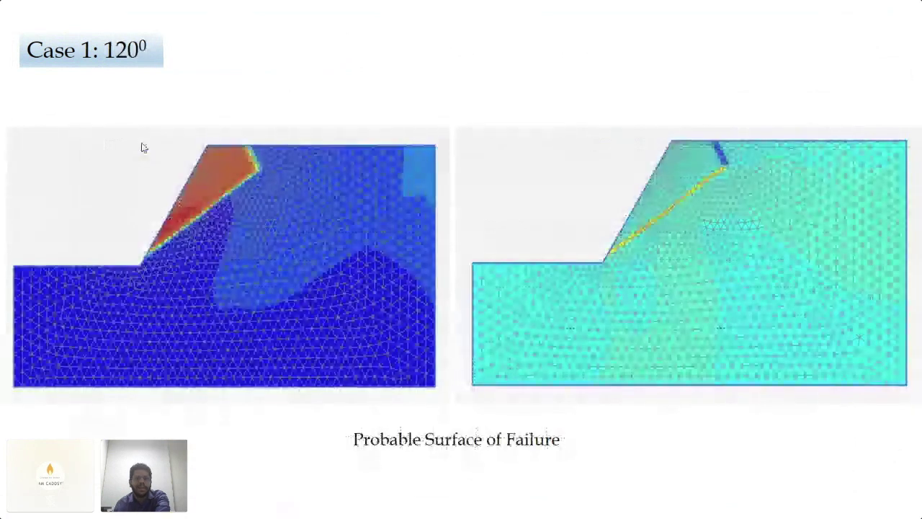